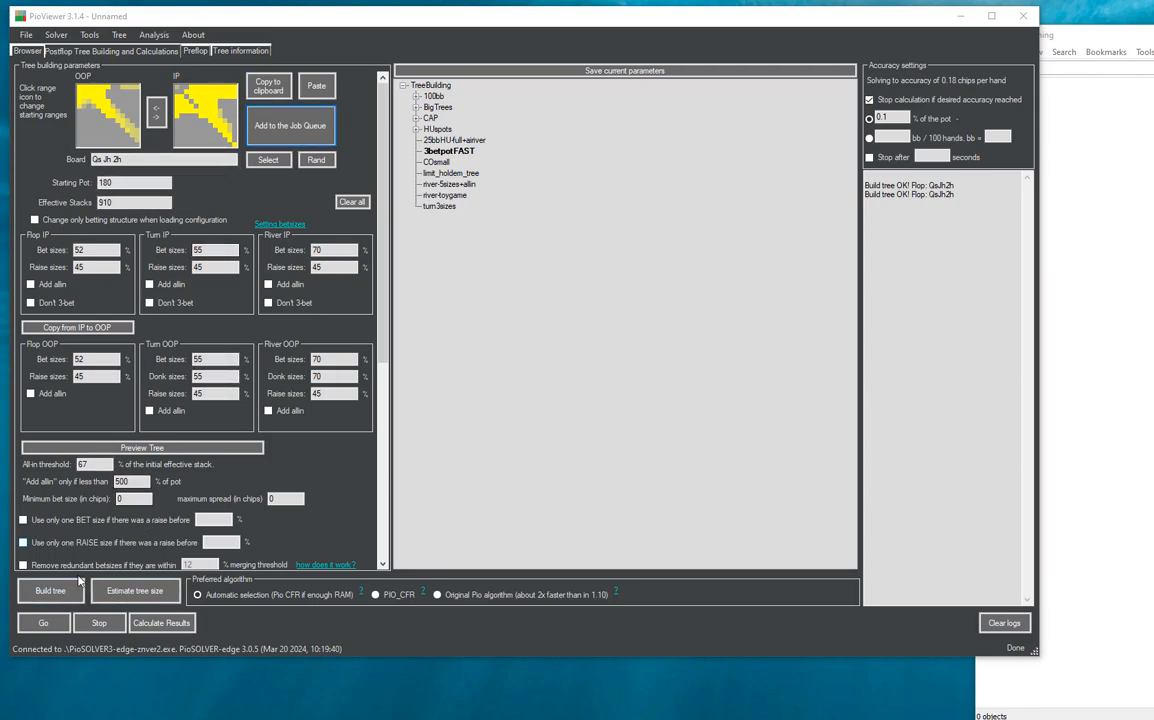
- Build the tree for the Qs Jh 2h flop and display its root node for browsing
left_click(50, 590)
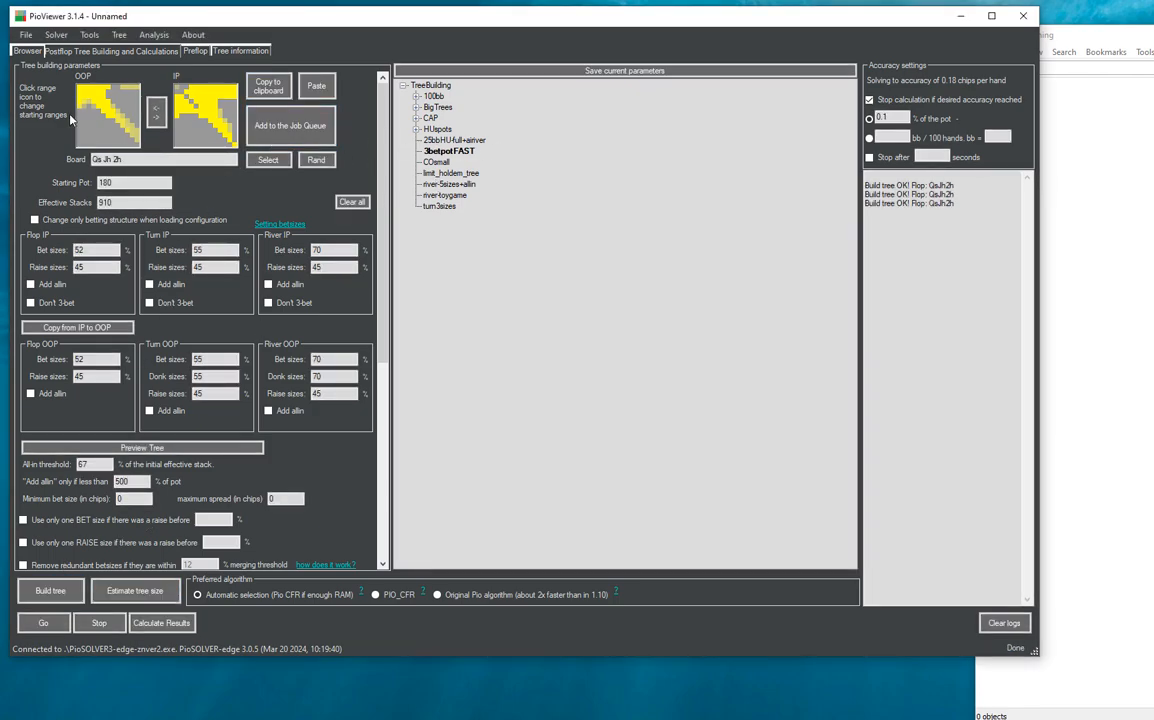
left_click(33, 51)
left_click(240, 68)
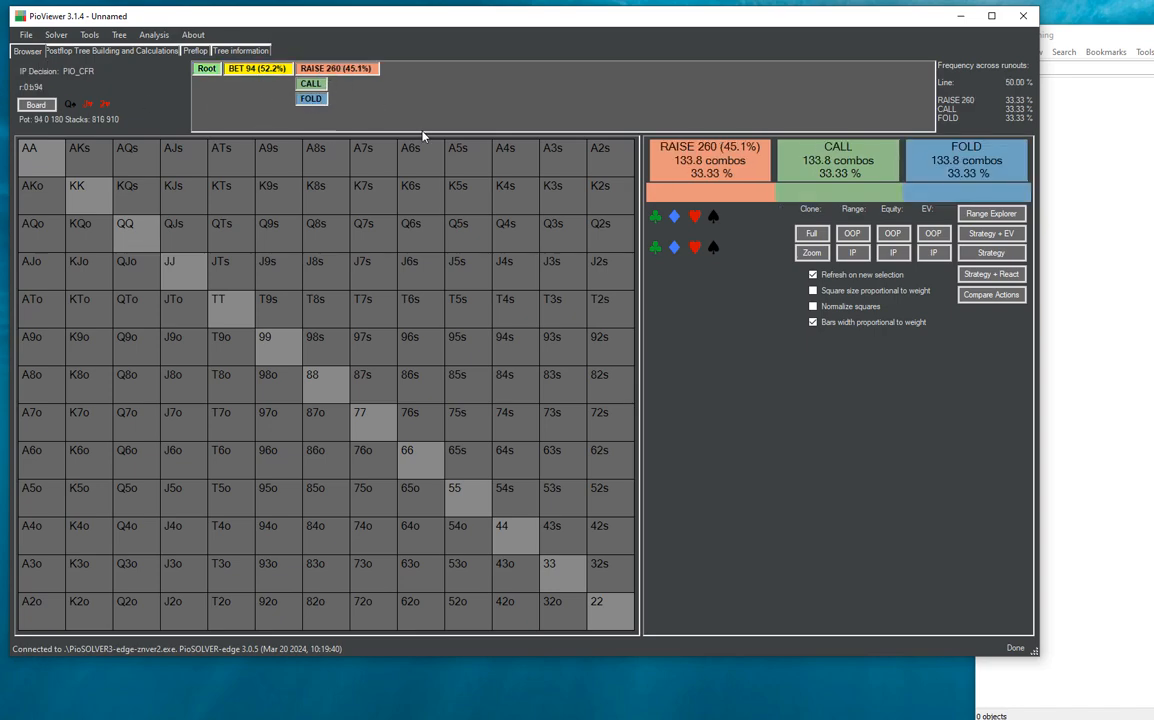
left_click(211, 71)
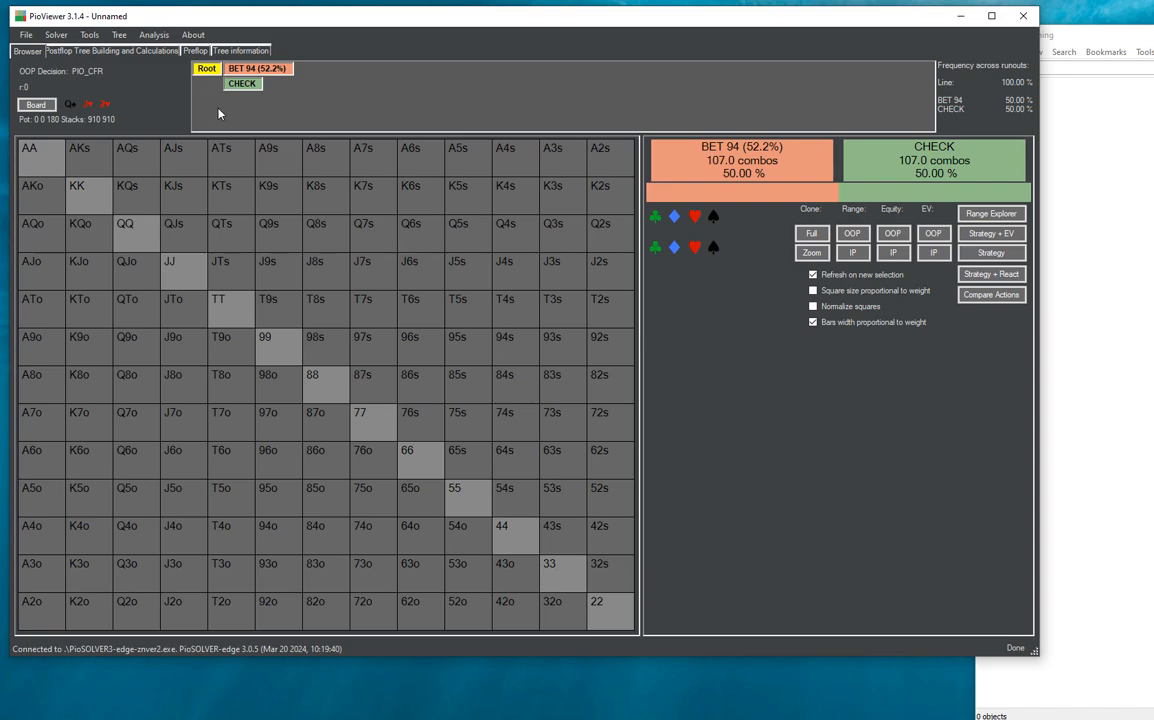
- Set an incentive of 10 for BET 94 in the root node's line
left_click(95, 37)
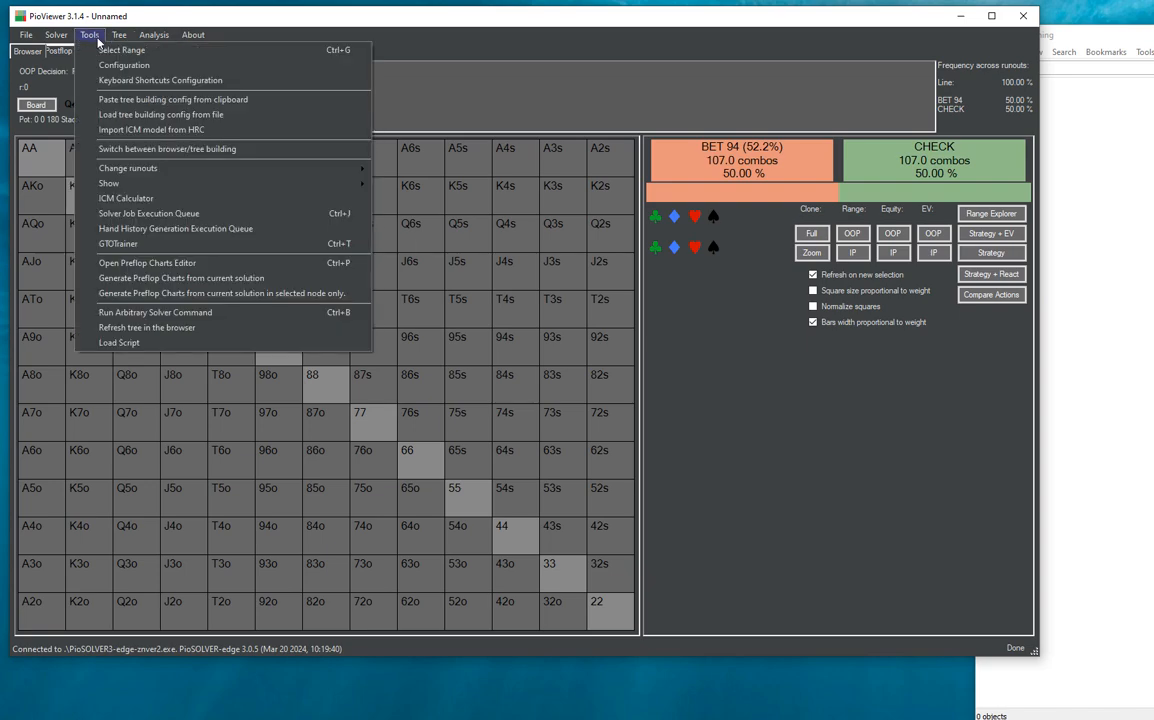
left_click(97, 40)
left_click(119, 35)
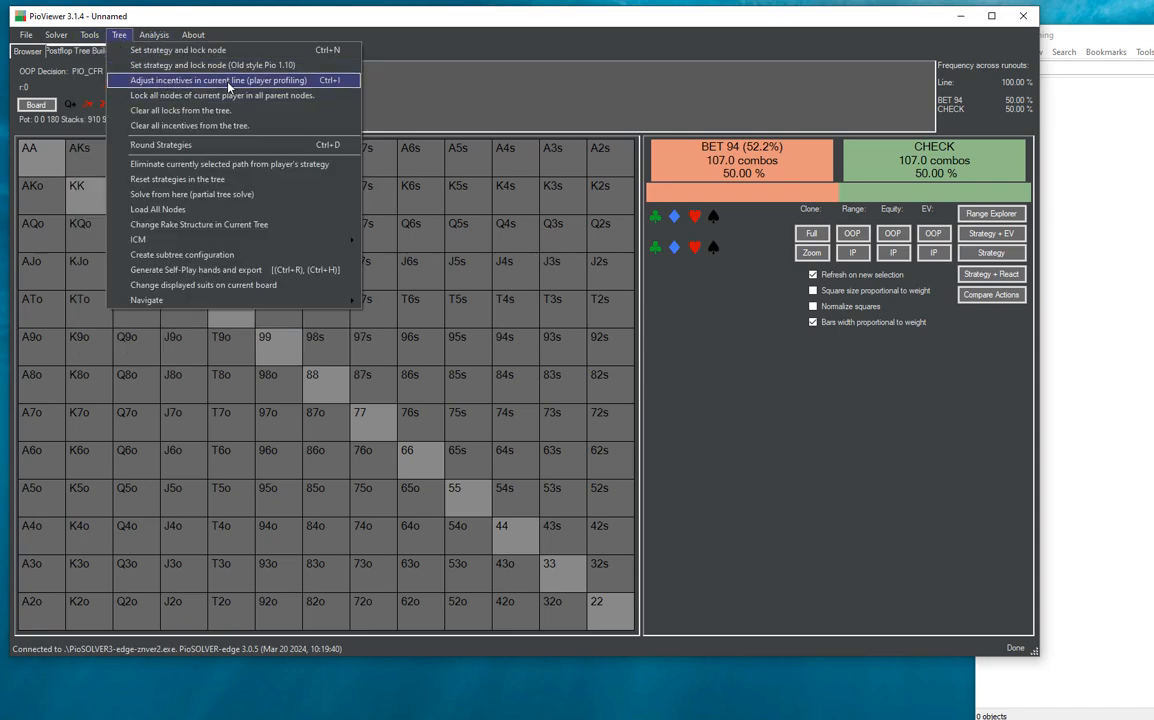
left_click(228, 84)
left_click(341, 240)
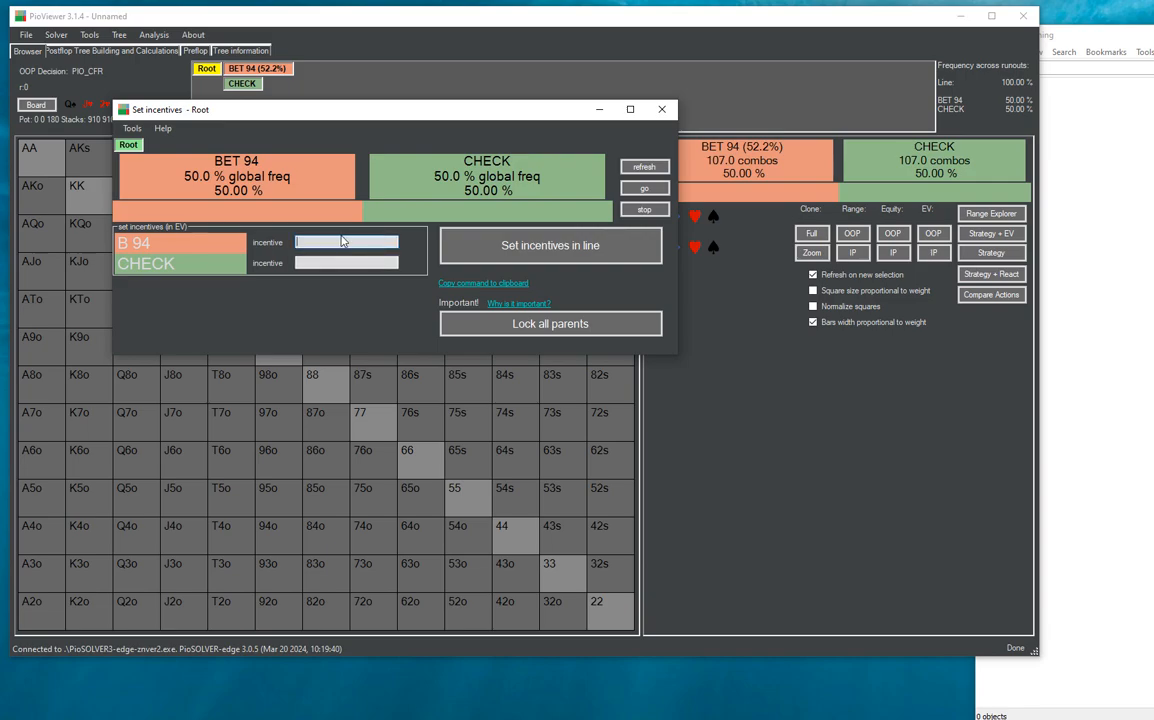
type("10")
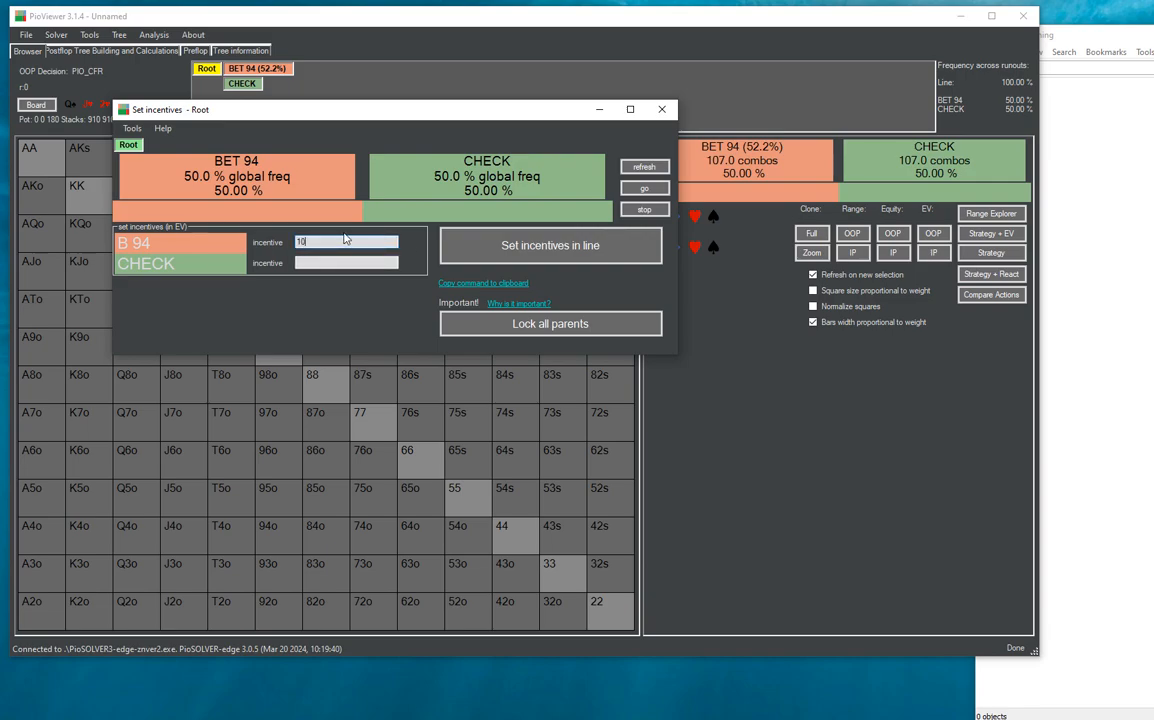
left_click(564, 248)
left_click(660, 112)
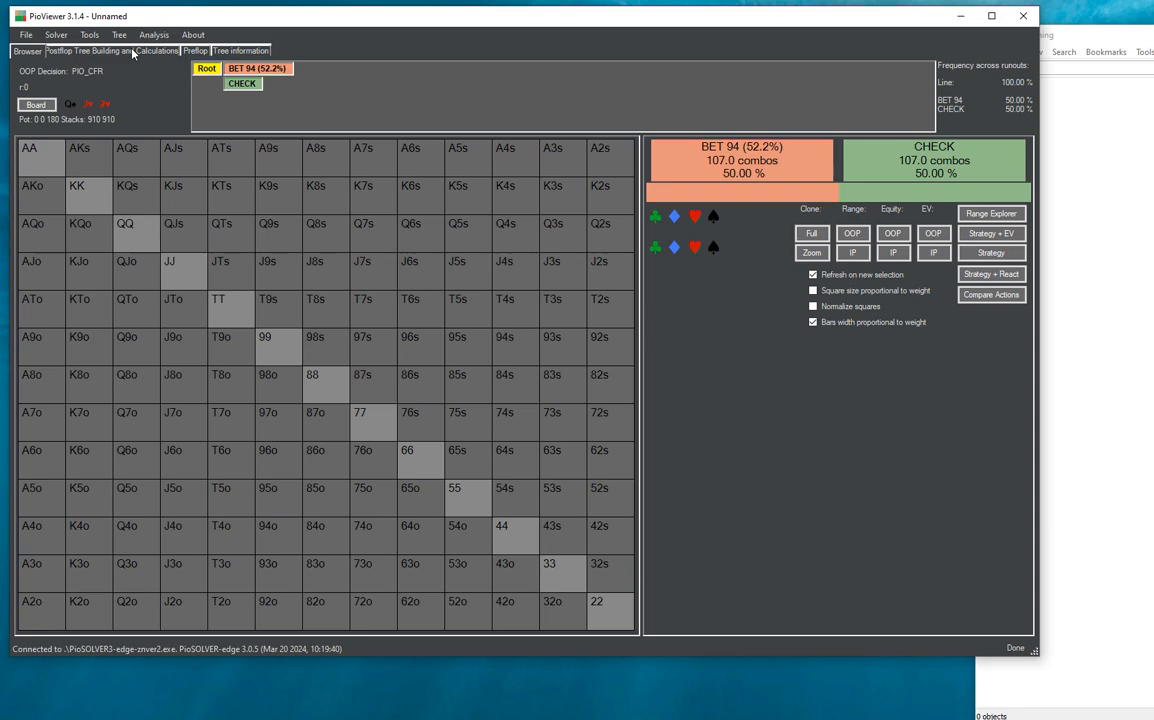
- Set an incentive of 10 for BET 202 on the 4♣ turn reached through BET 94 and CALL
left_click(240, 68)
left_click(310, 83)
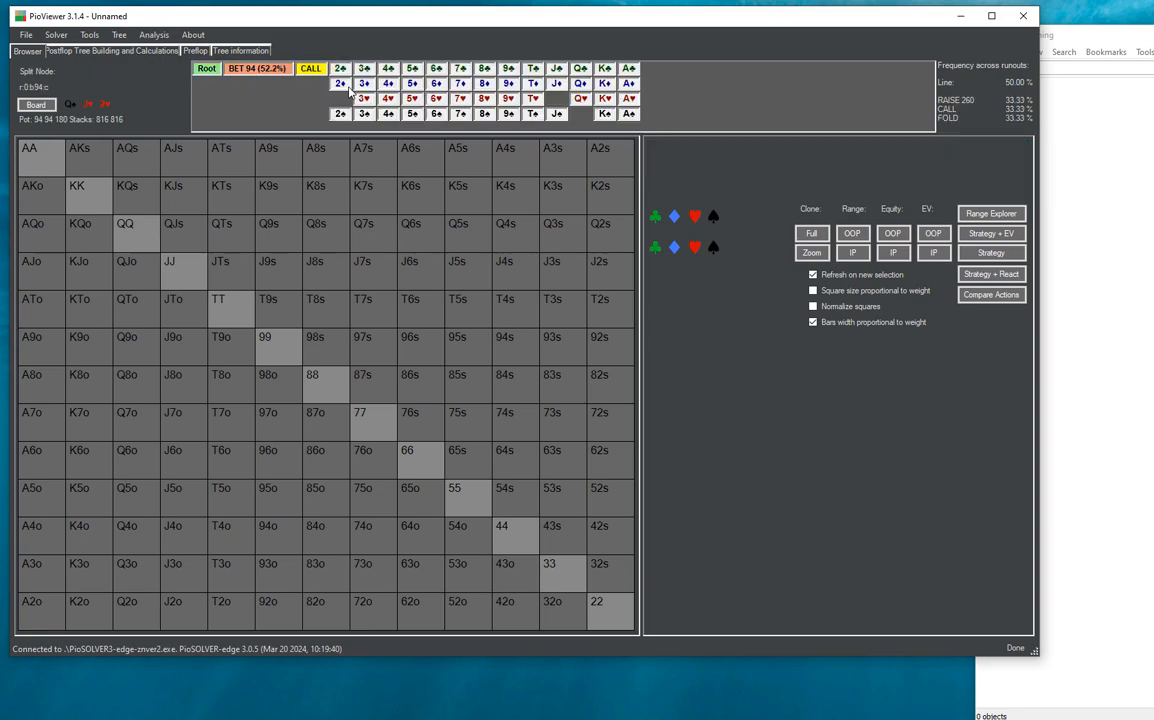
left_click(349, 66)
left_click(395, 70)
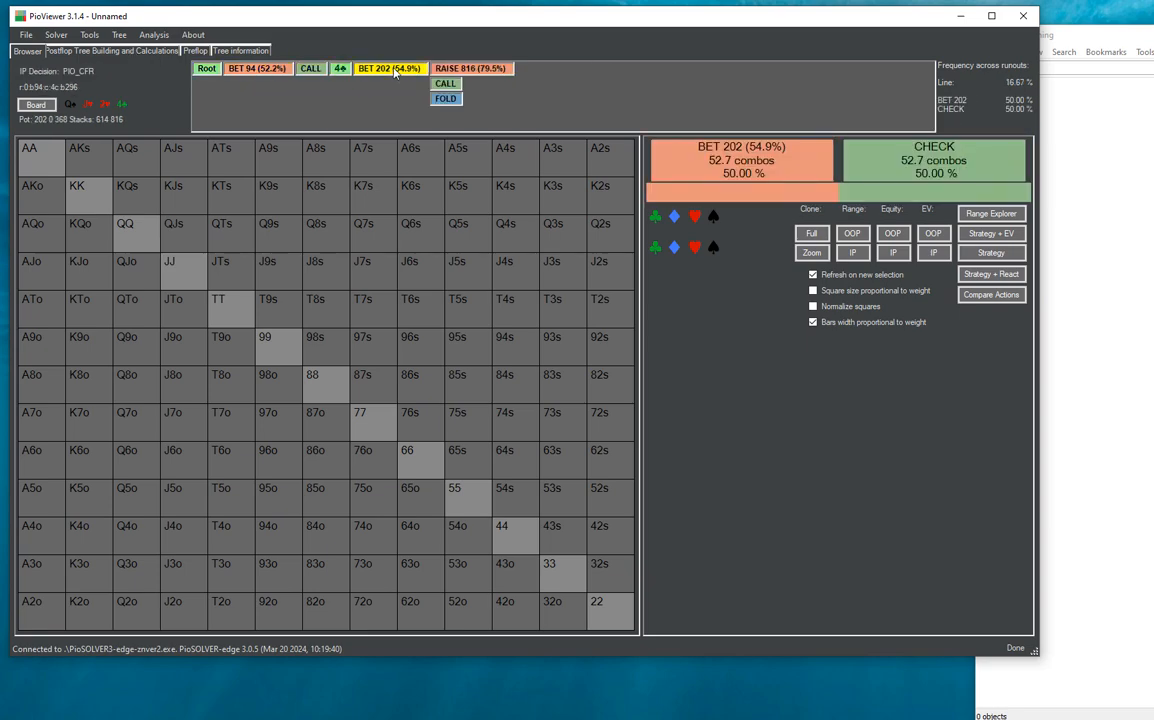
left_click(340, 68)
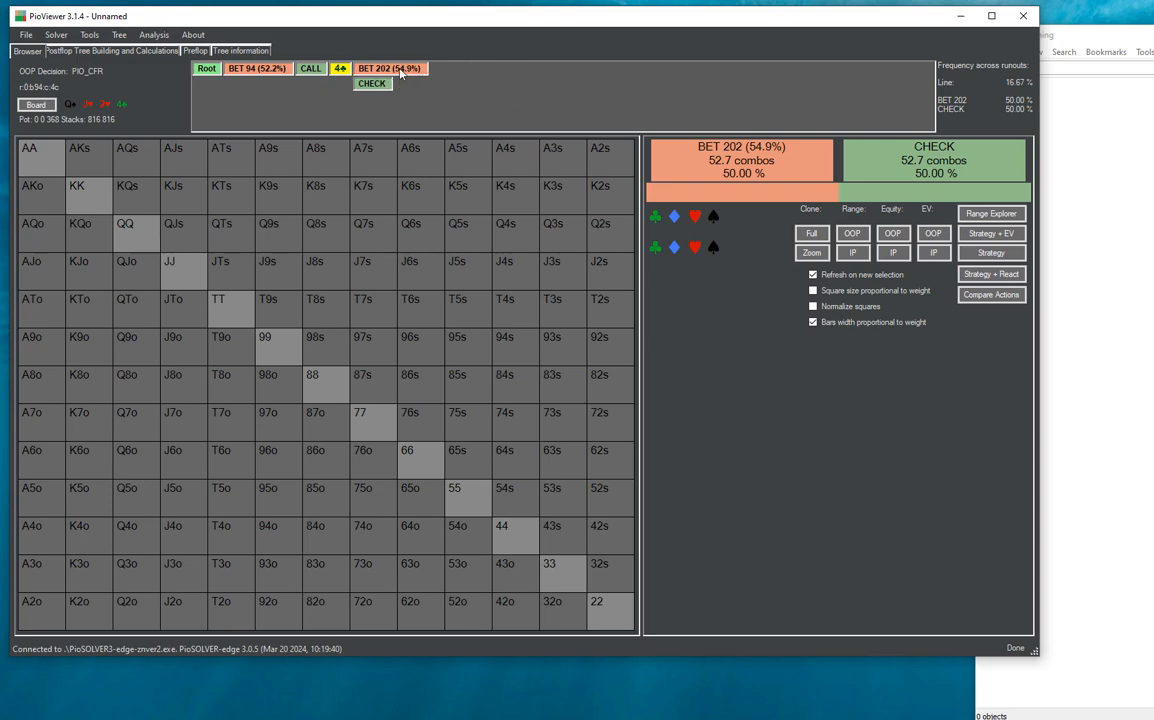
left_click(119, 35)
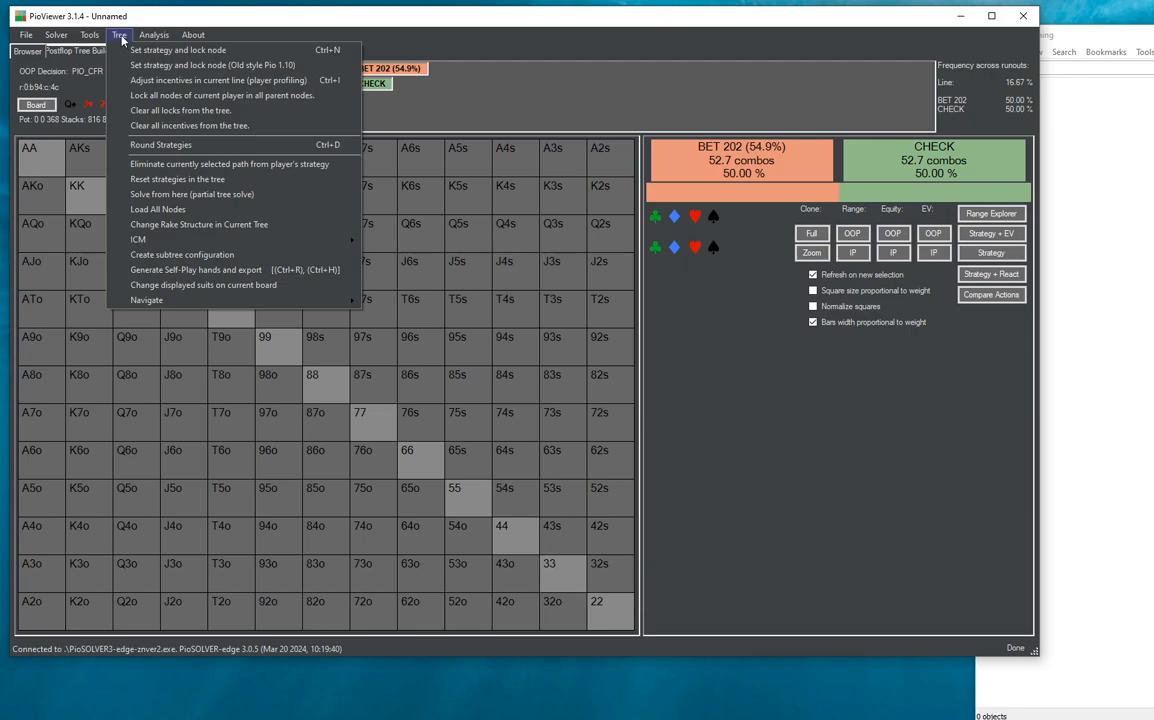
left_click(161, 84)
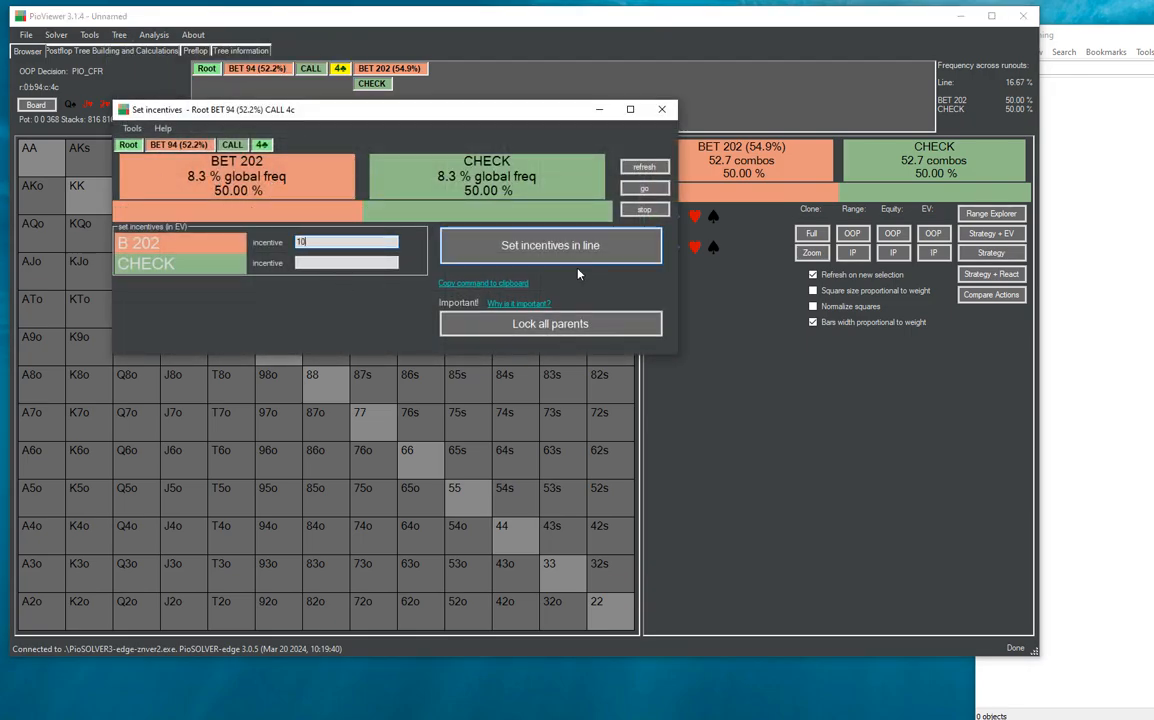
left_click(548, 232)
left_click(580, 301)
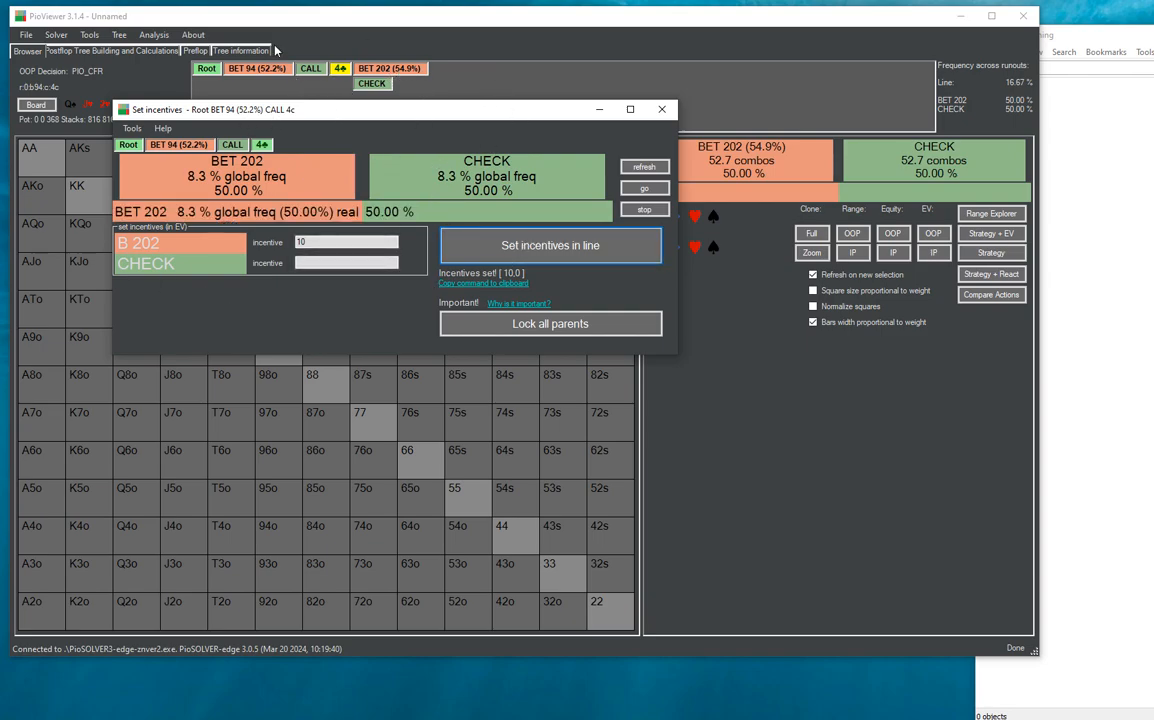
- Lock all parent nodes of the 4♣ turn decision for the current player across all lines
left_click(568, 323)
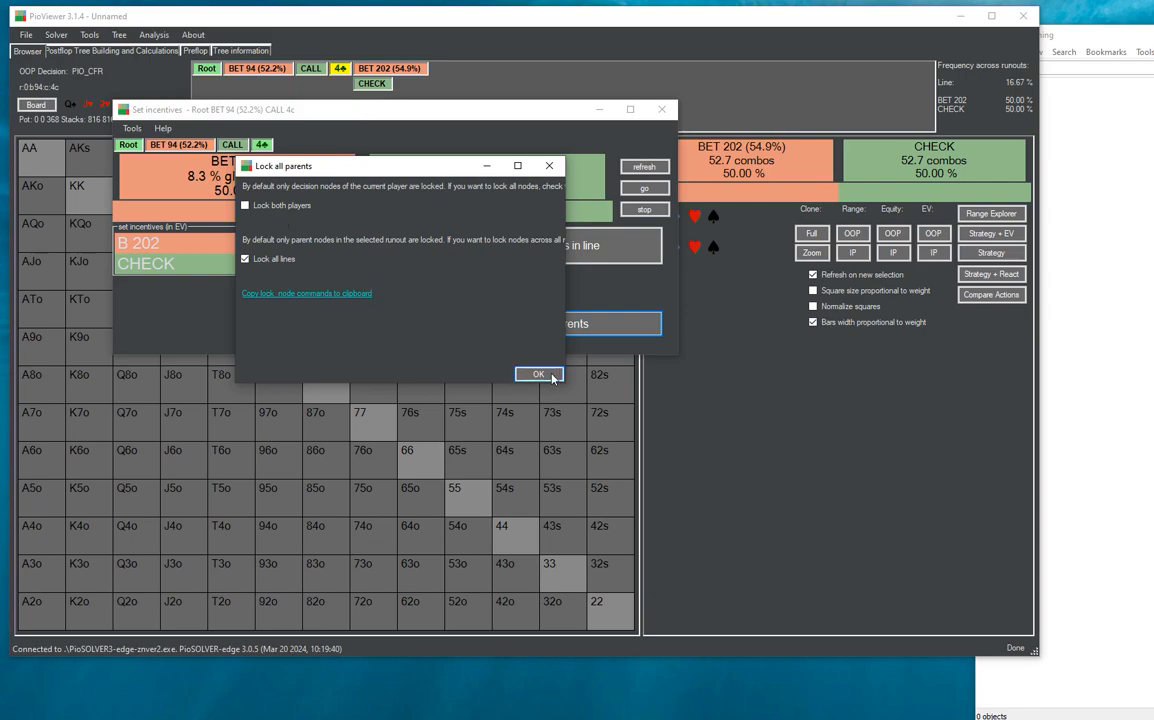
left_click(550, 378)
left_click(448, 321)
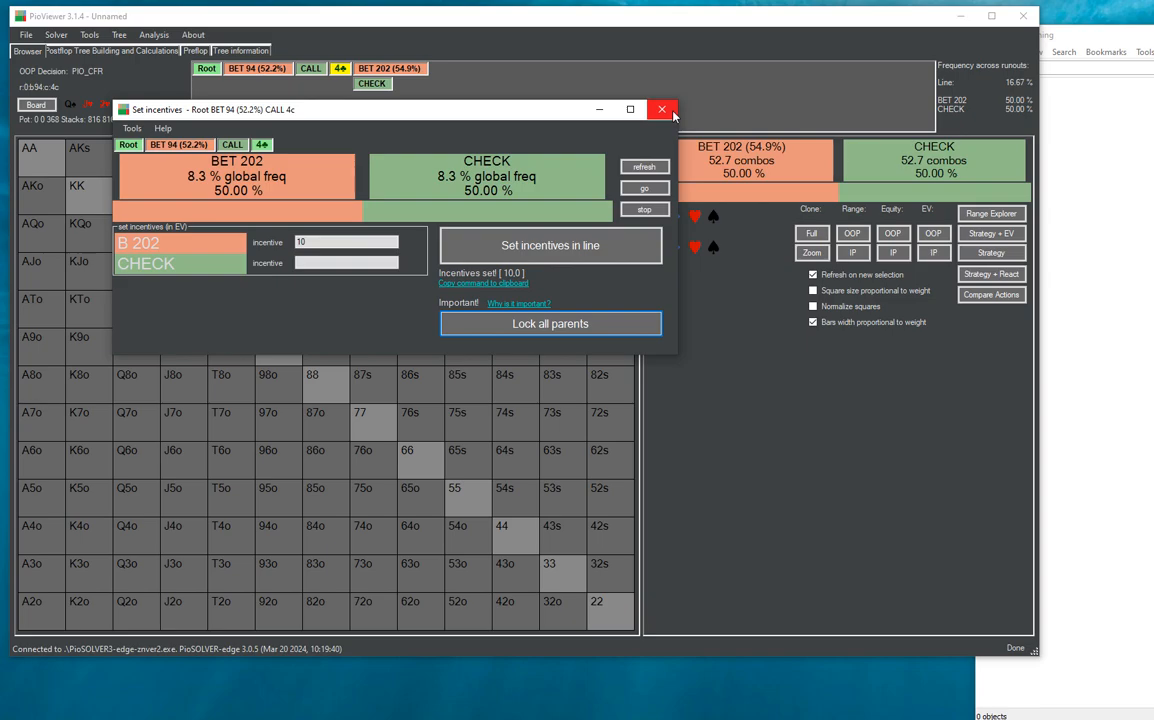
left_click(670, 112)
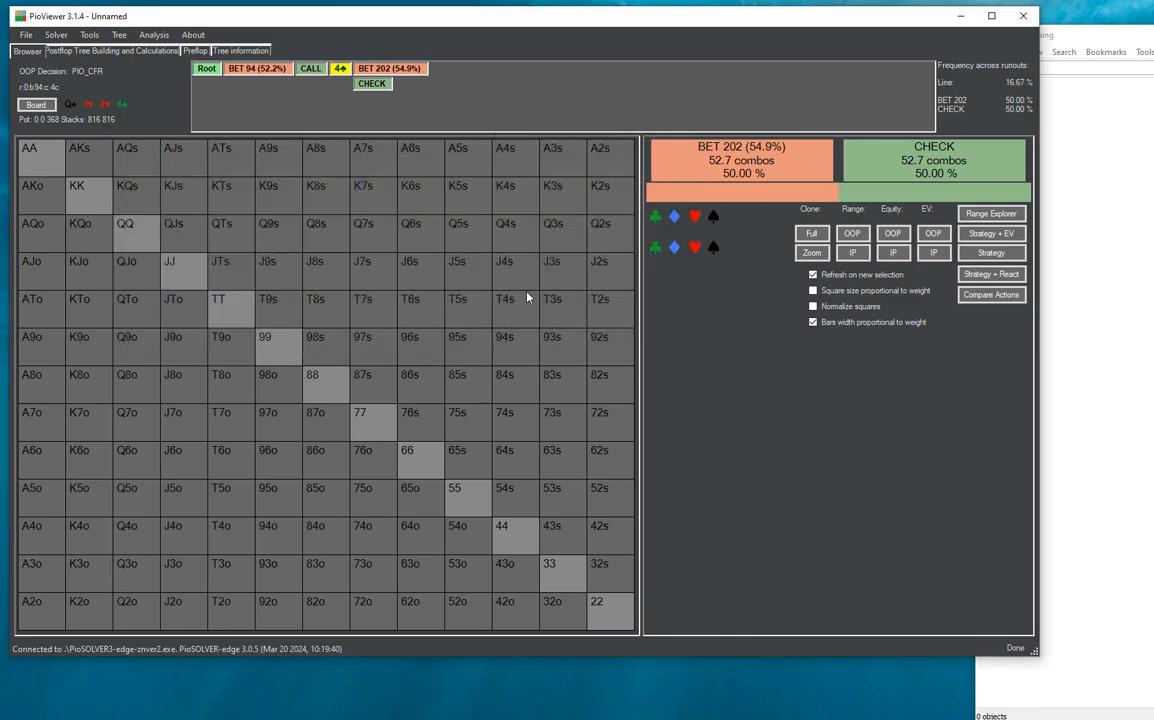
- Create a job-queue calculation for many boards and generate a subset of 100 random flops
left_click(139, 47)
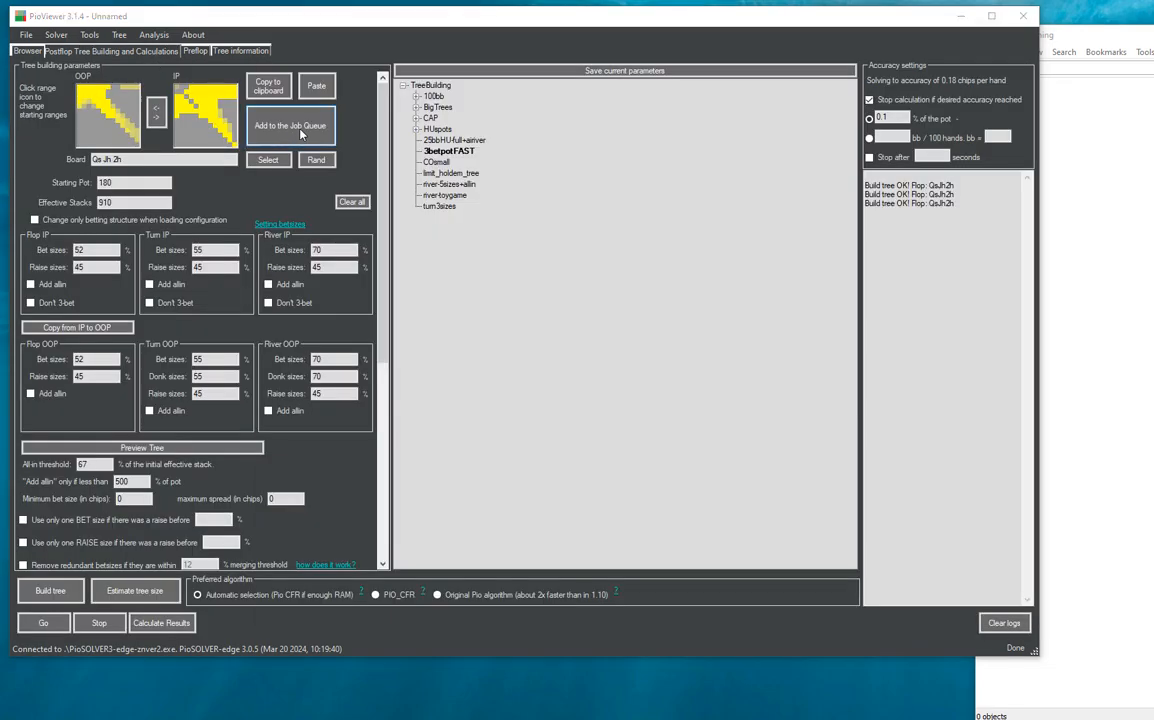
left_click(301, 132)
left_click_drag(594, 16, 405, 22)
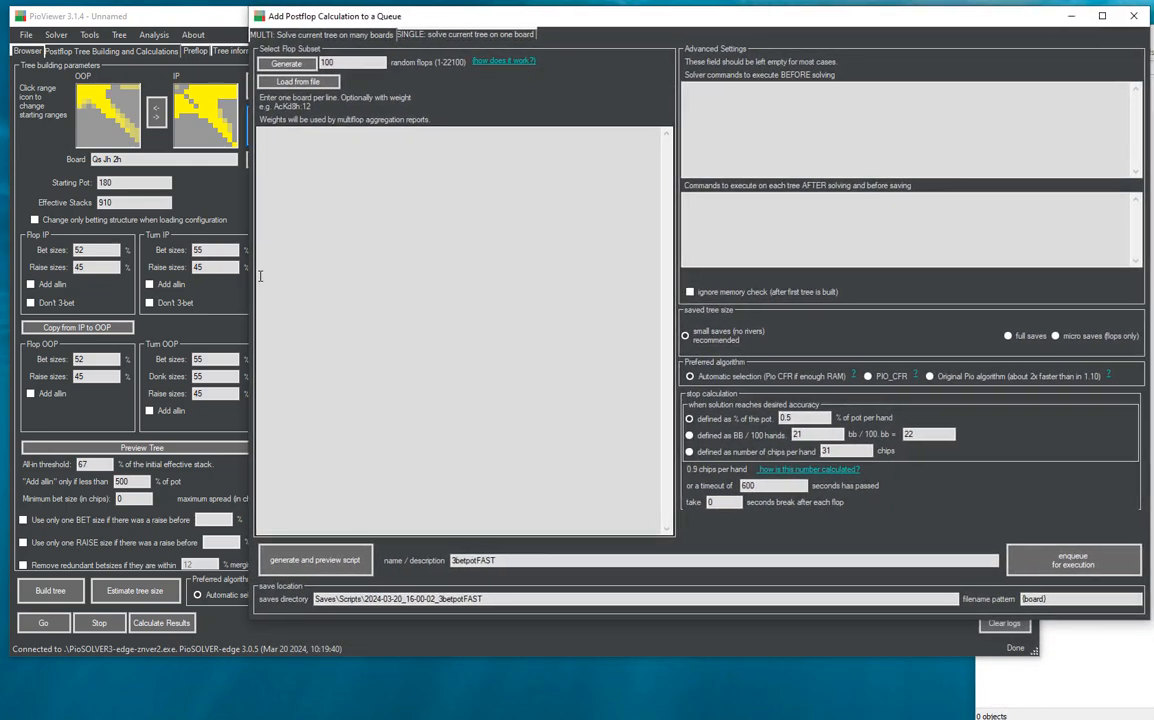
left_click_drag(252, 262, 466, 270)
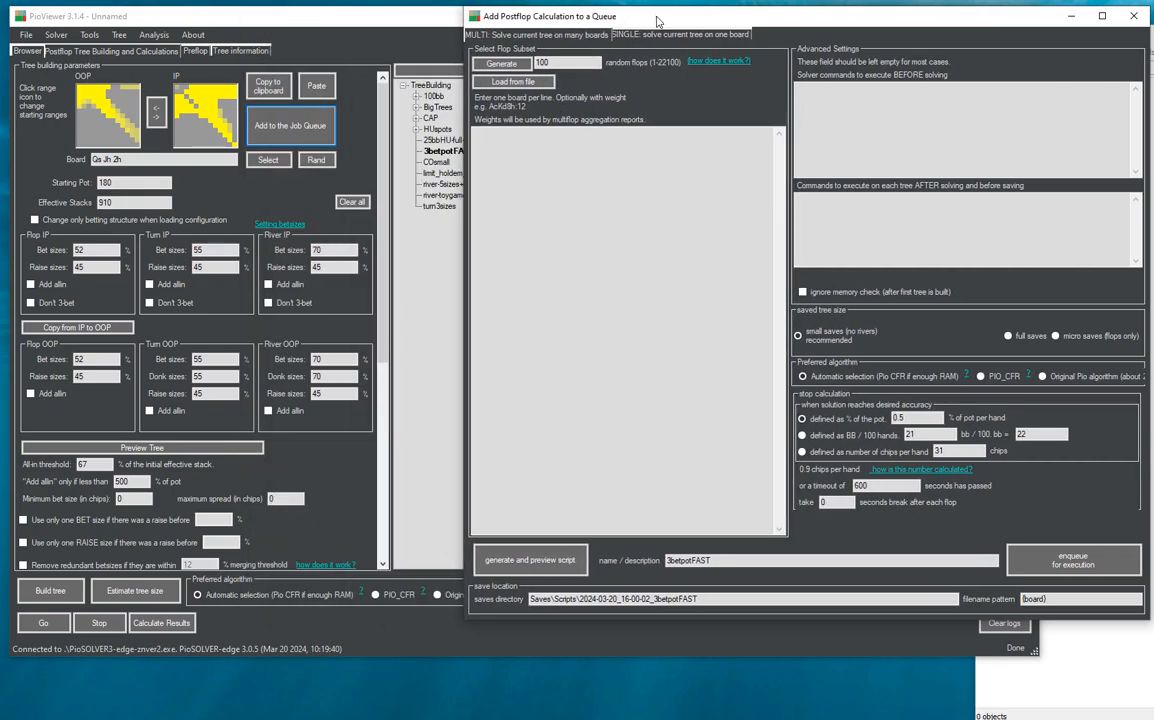
left_click_drag(596, 20, 596, 12)
left_click(500, 56)
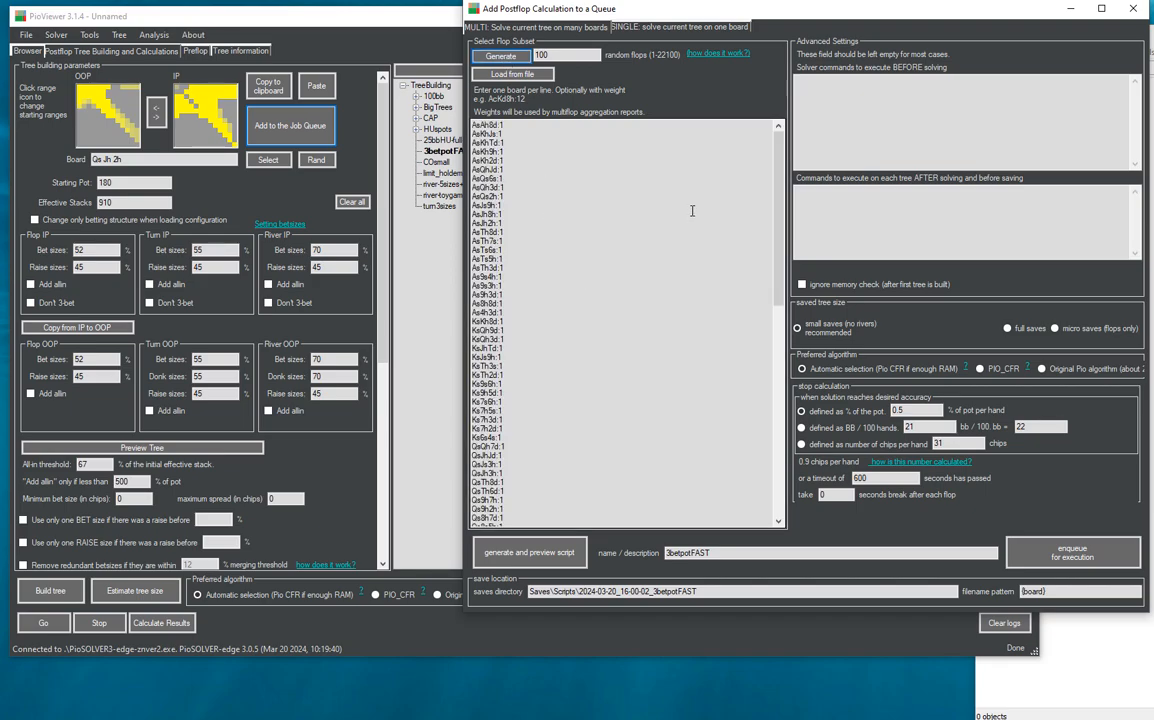
- Outline the pre-solve commands as notes: set incentives on the flop, solve the tree, lock flop node, set incentives on the turn
left_click(945, 125)
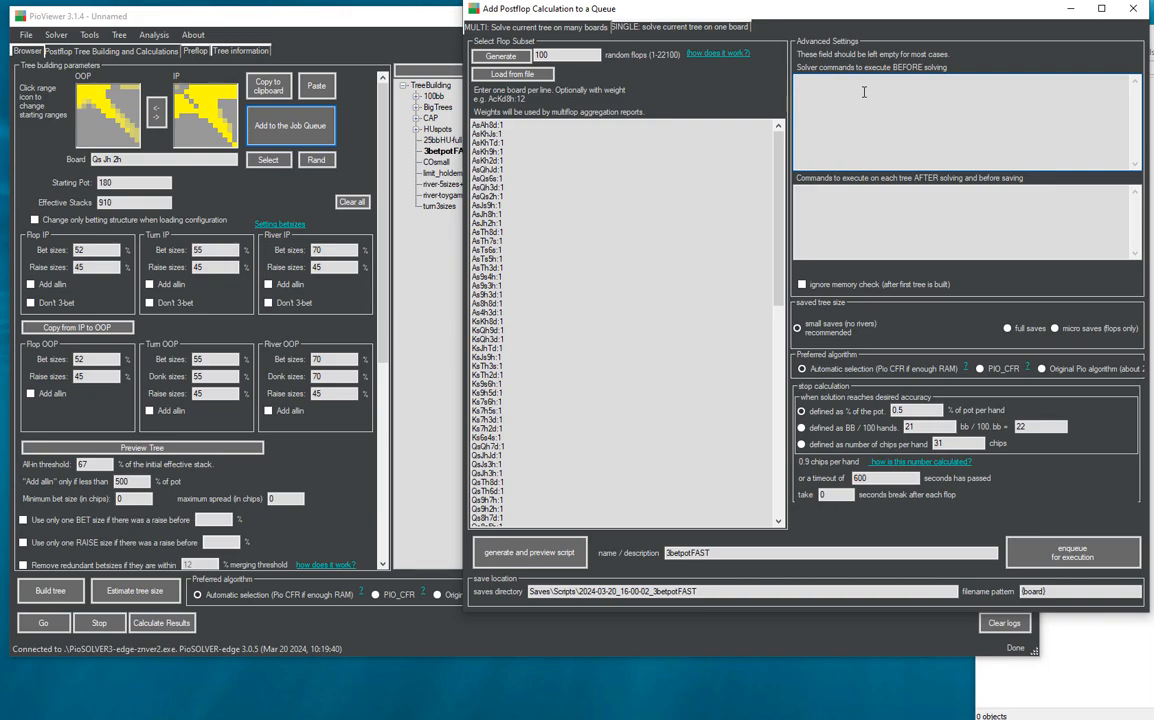
type("venti")
key("ctrl+shift+Left")
type("incentives on the")
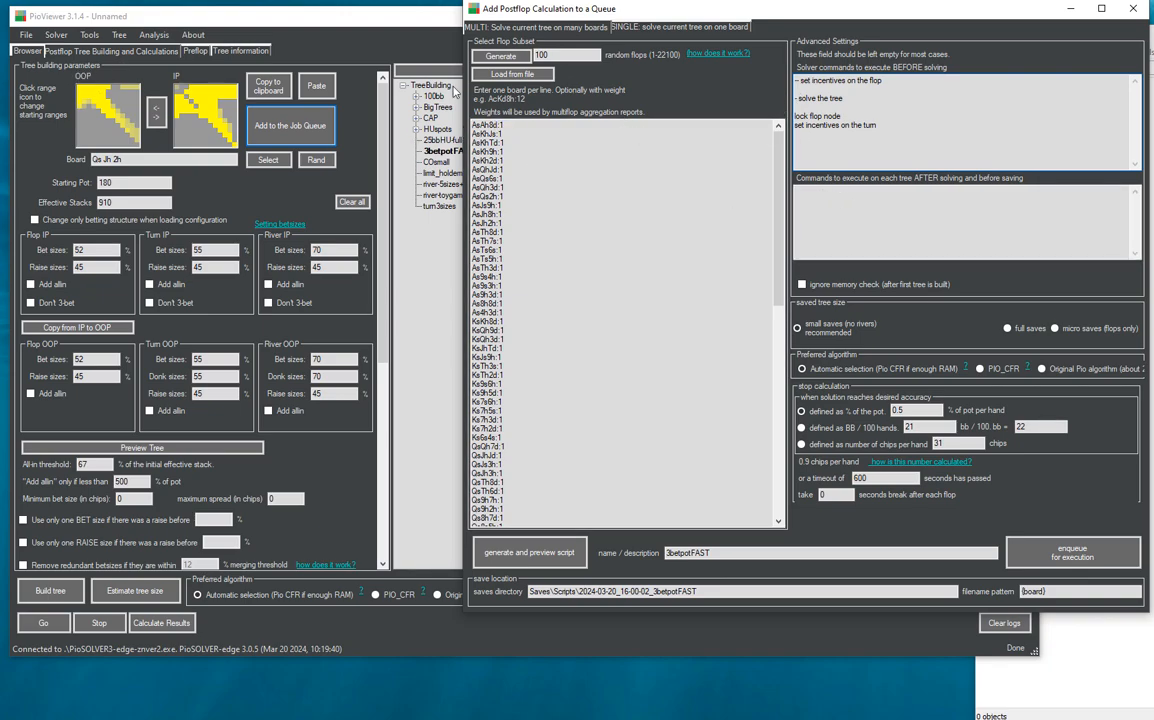
- Set the root incentives to 10 for BET 94 and 0 for CHECK, and copy the resulting command to the clipboard
left_click(27, 51)
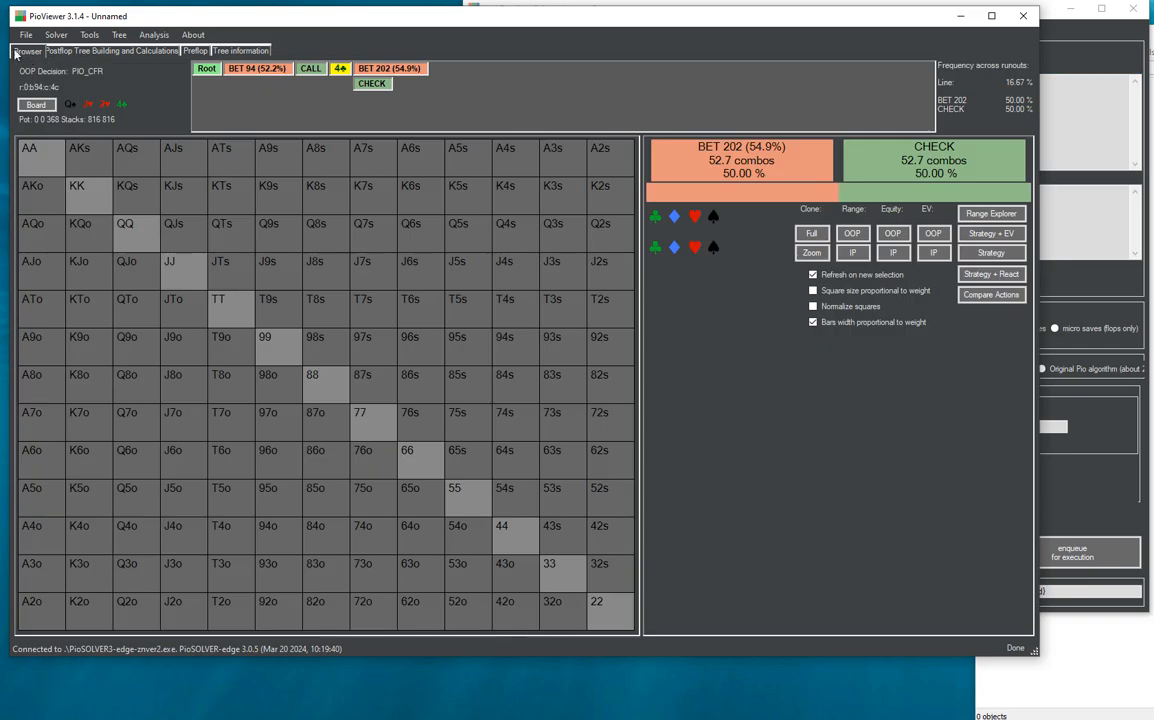
left_click(196, 68)
left_click(98, 38)
mouse_move(119, 36)
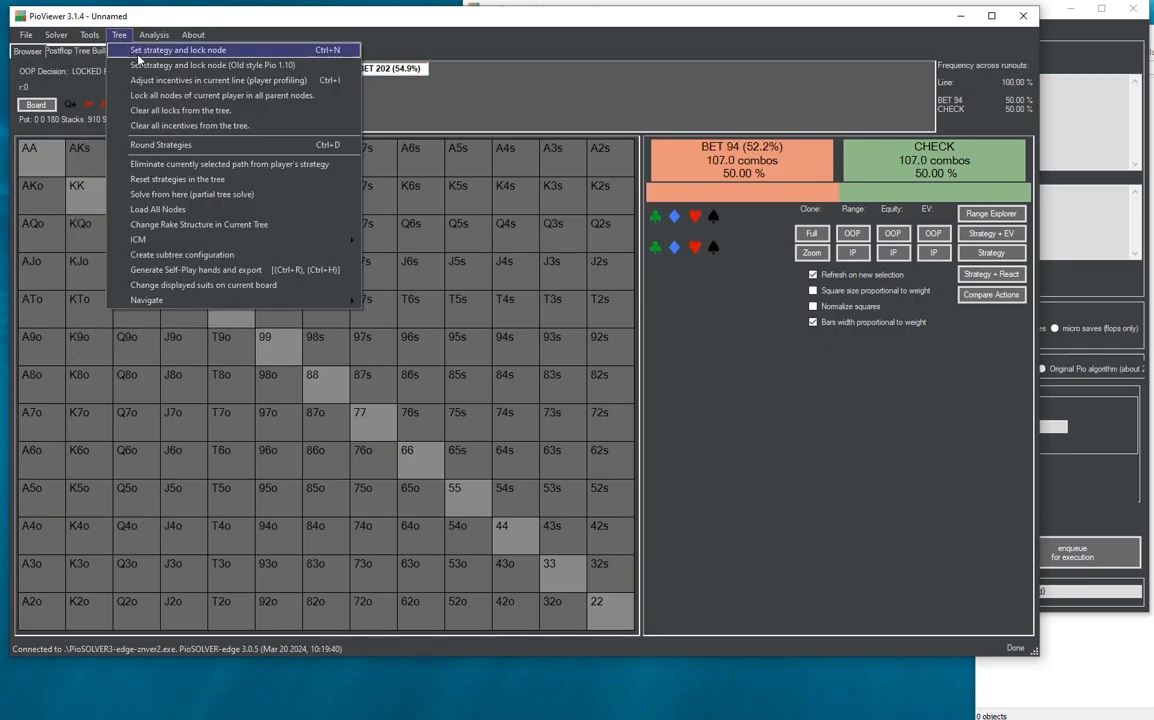
left_click(175, 79)
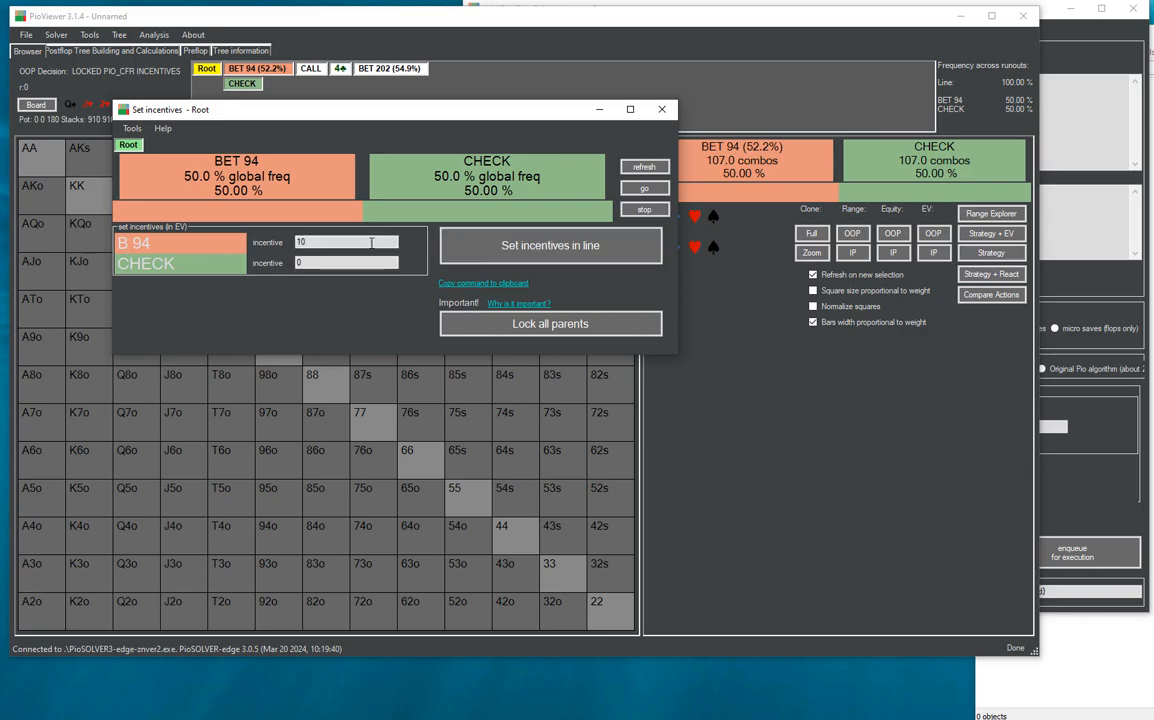
left_click(505, 248)
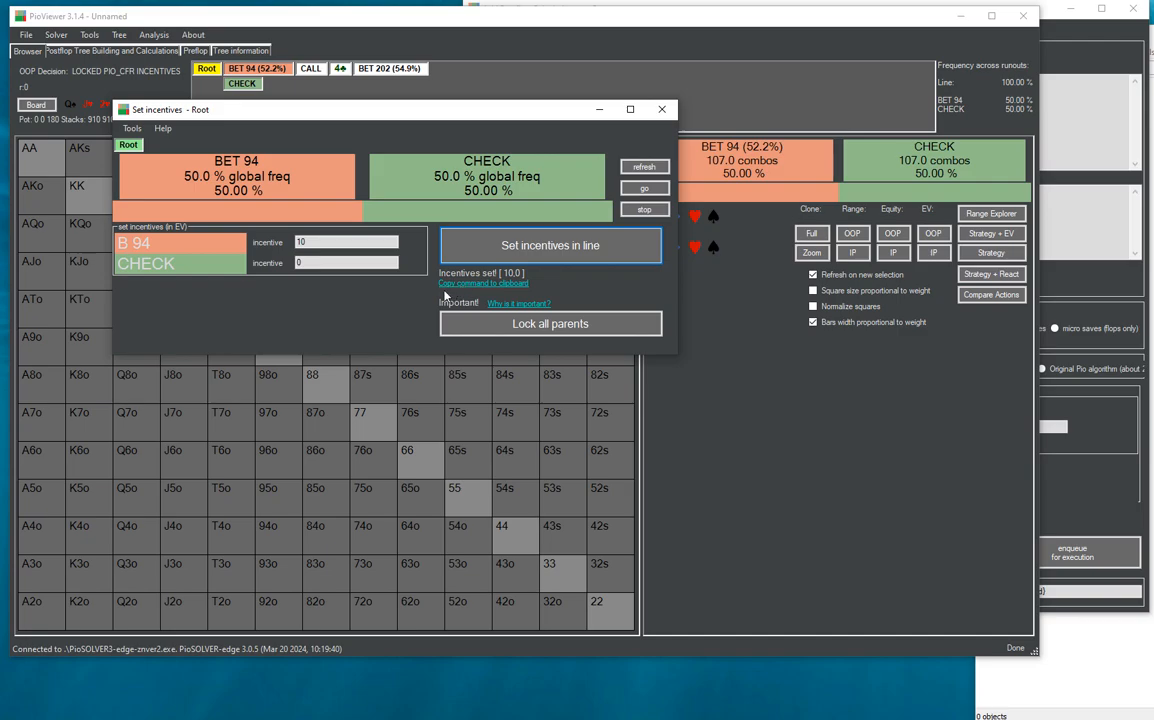
left_click(503, 286)
- Replace the flop incentives note in the pre-solve commands with the copied set_incentives_line r:0 10 0
left_click(1041, 121)
left_click(1072, 114)
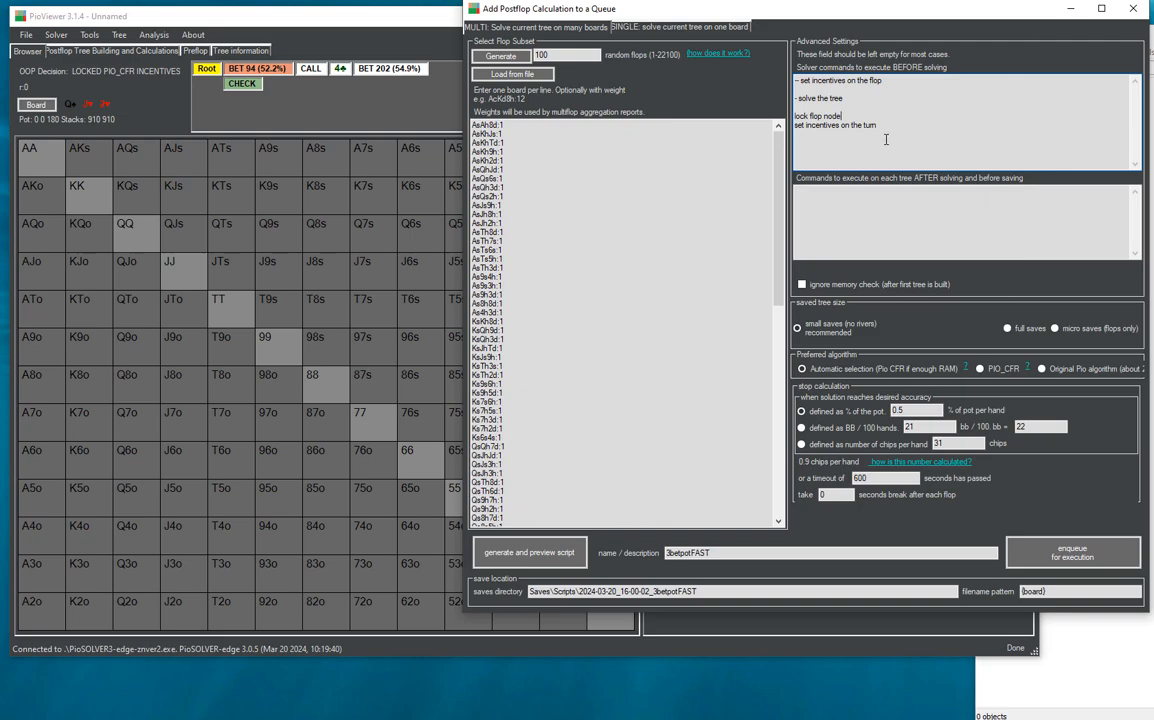
left_click_drag(882, 83, 745, 83)
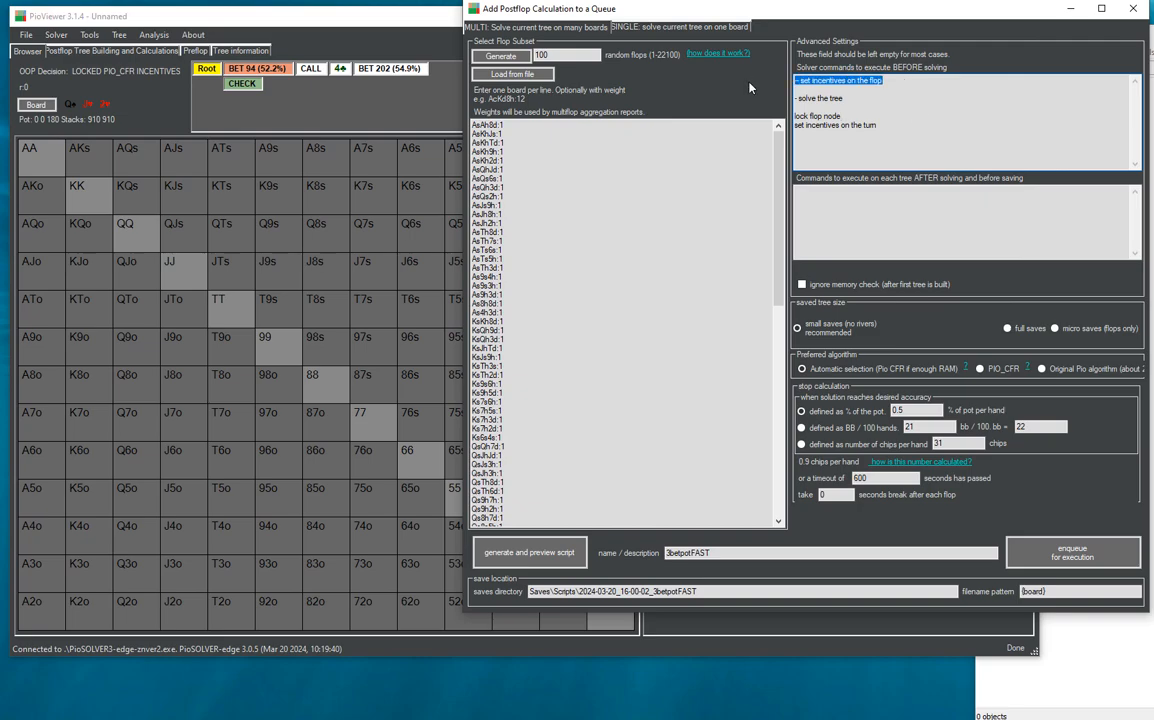
type("set_incentives_line r:0 10 0")
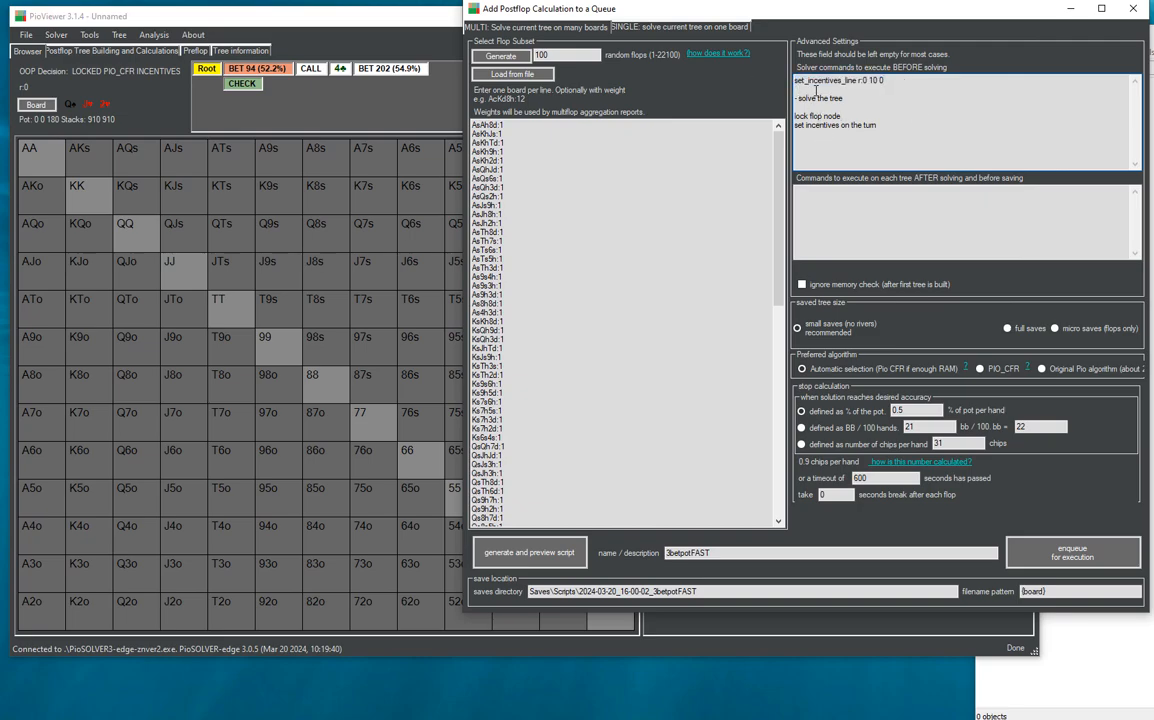
- Replace the "solve the tree" note with "solve flop incentives" and add a blank line below it
left_click(881, 101)
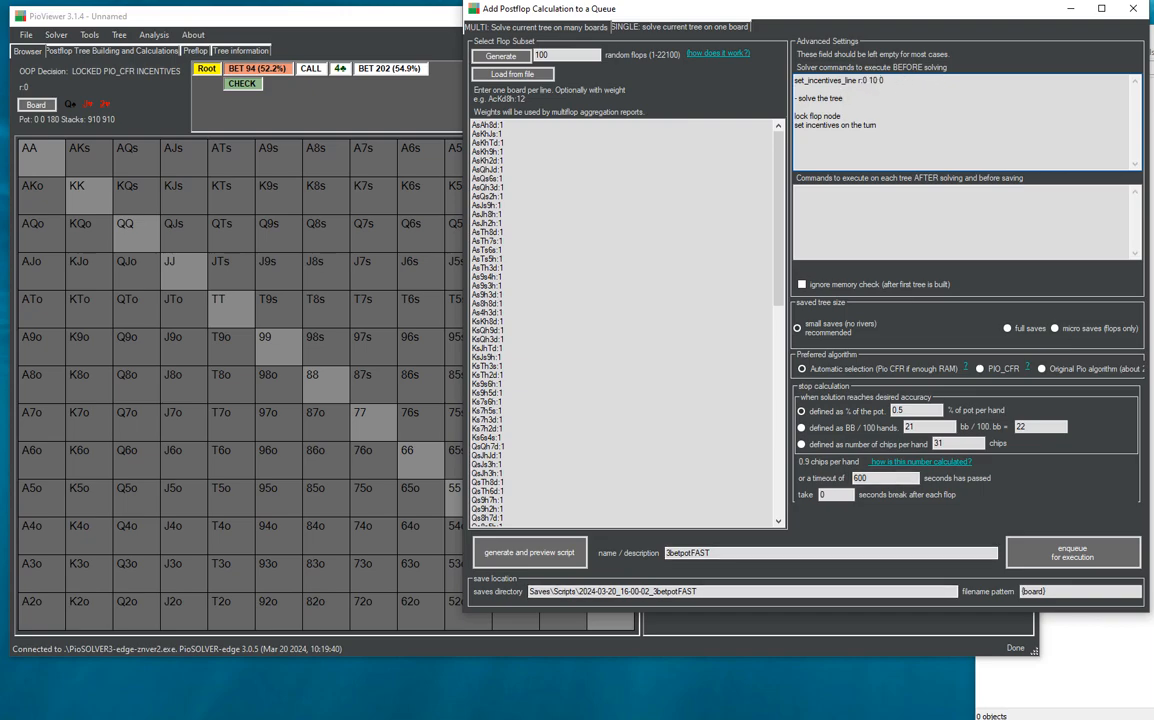
key("shift+Home")
type("s")
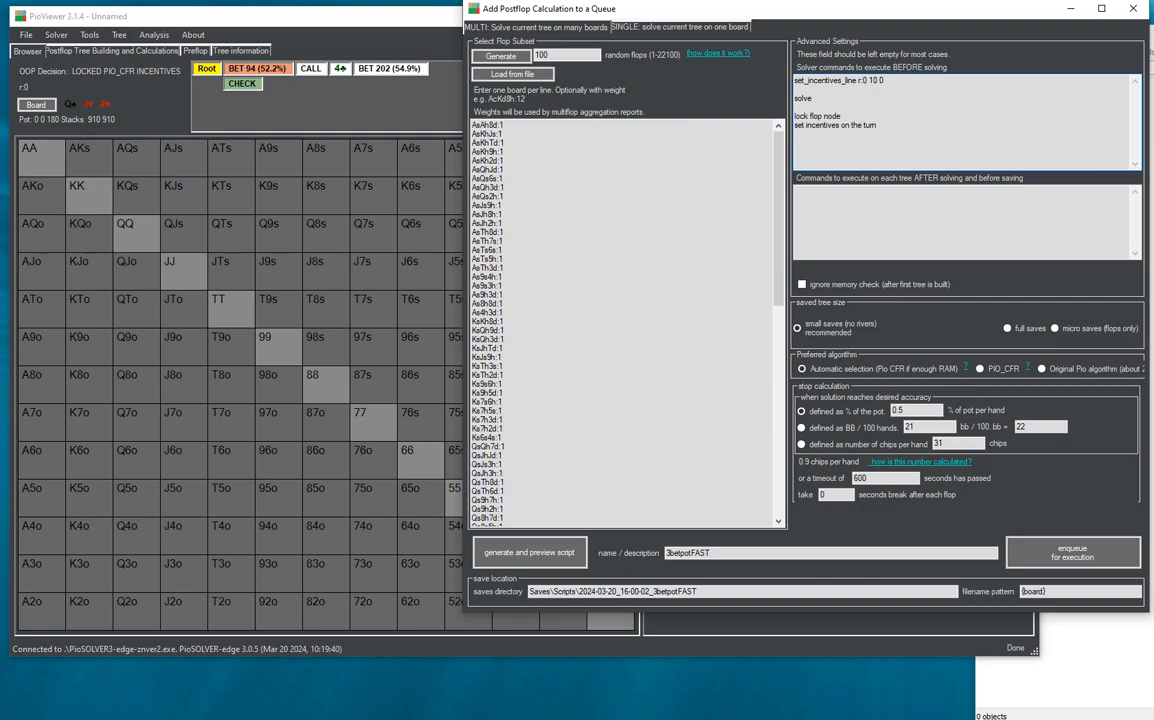
double_click(804, 98)
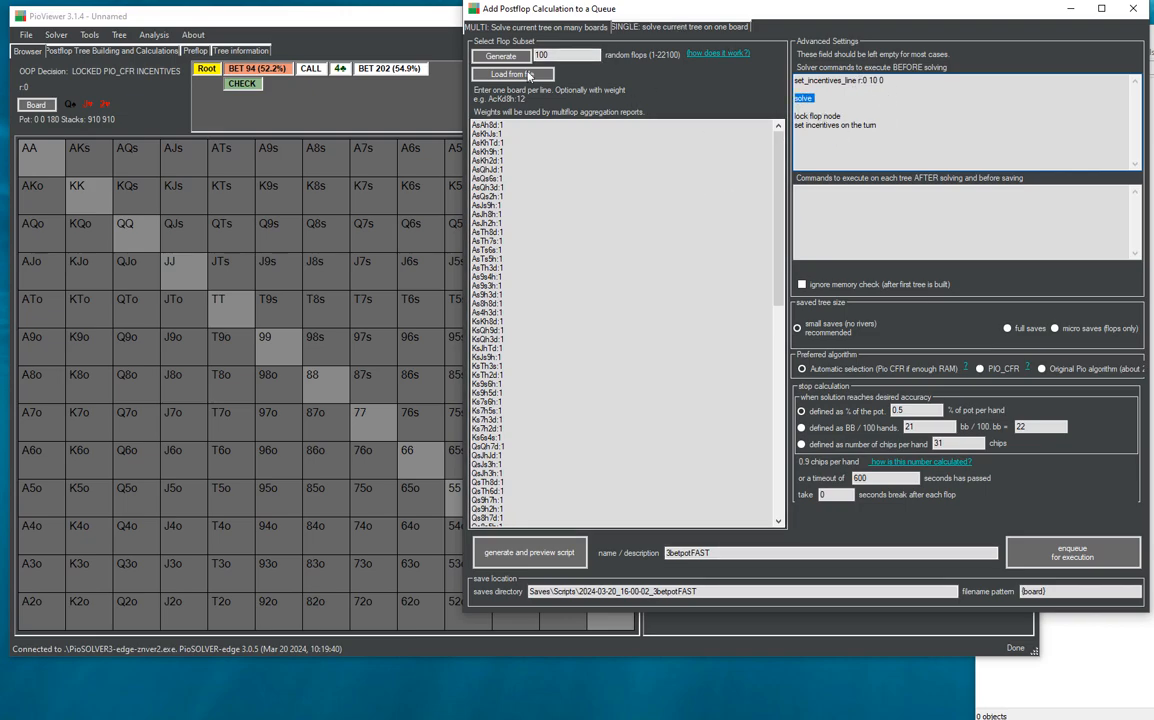
left_click(824, 98)
type("centives")
key("Return")
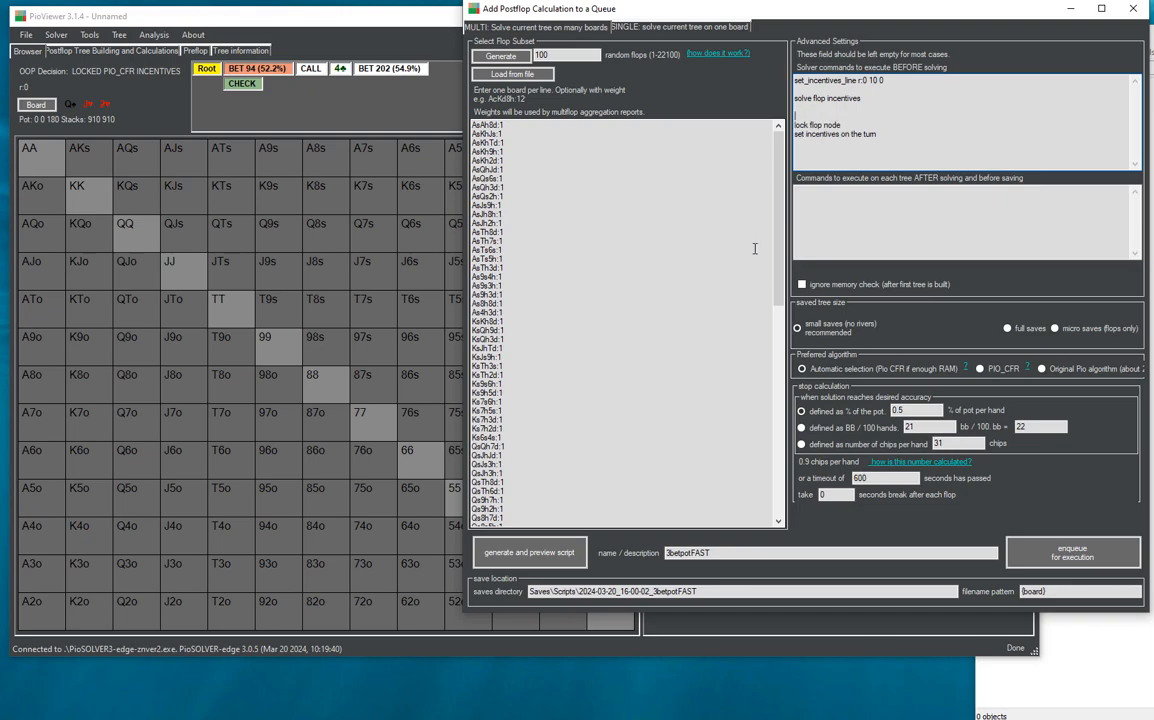
- For the 4♣ turn node after BET 94 and CALL, copy the lock_node command locking its parents across all lines
left_click(339, 68)
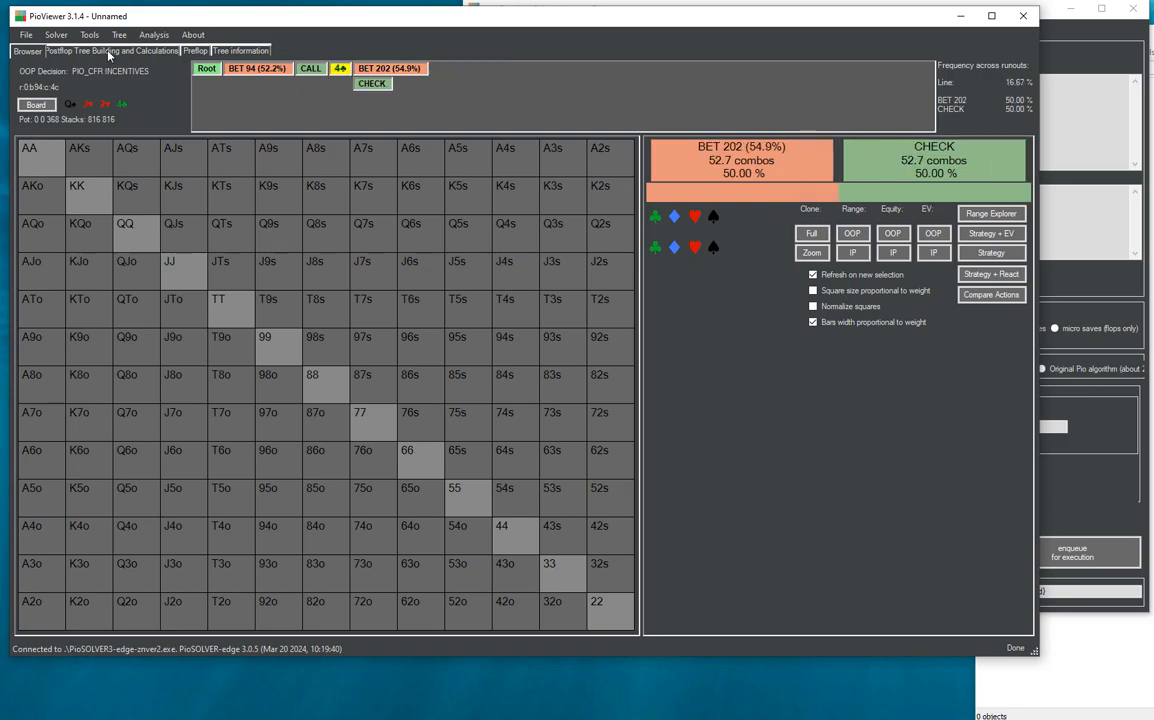
left_click(97, 37)
mouse_move(111, 37)
left_click(148, 80)
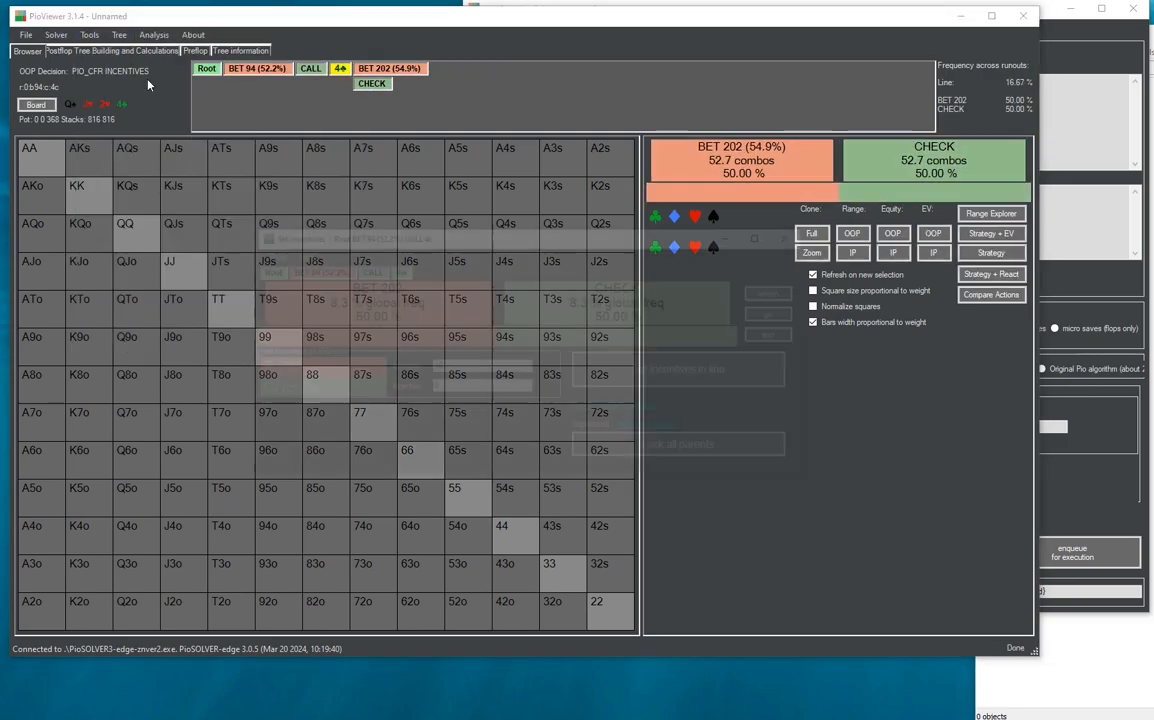
left_click(696, 452)
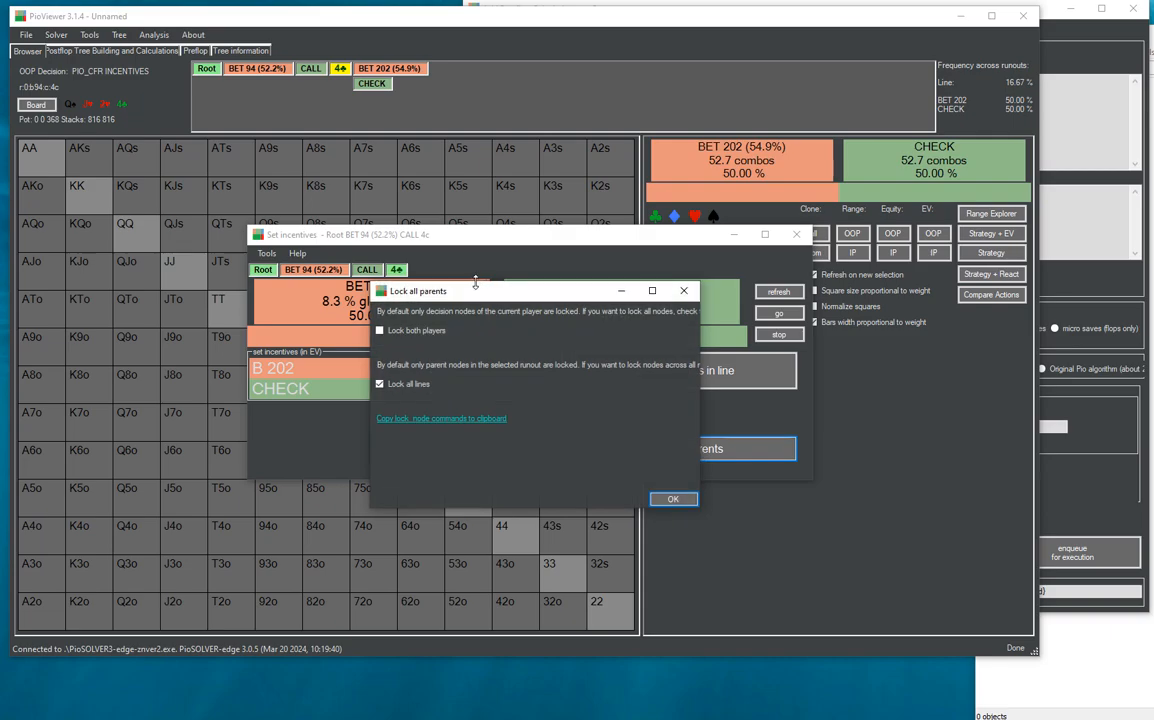
left_click(380, 384)
left_click(422, 420)
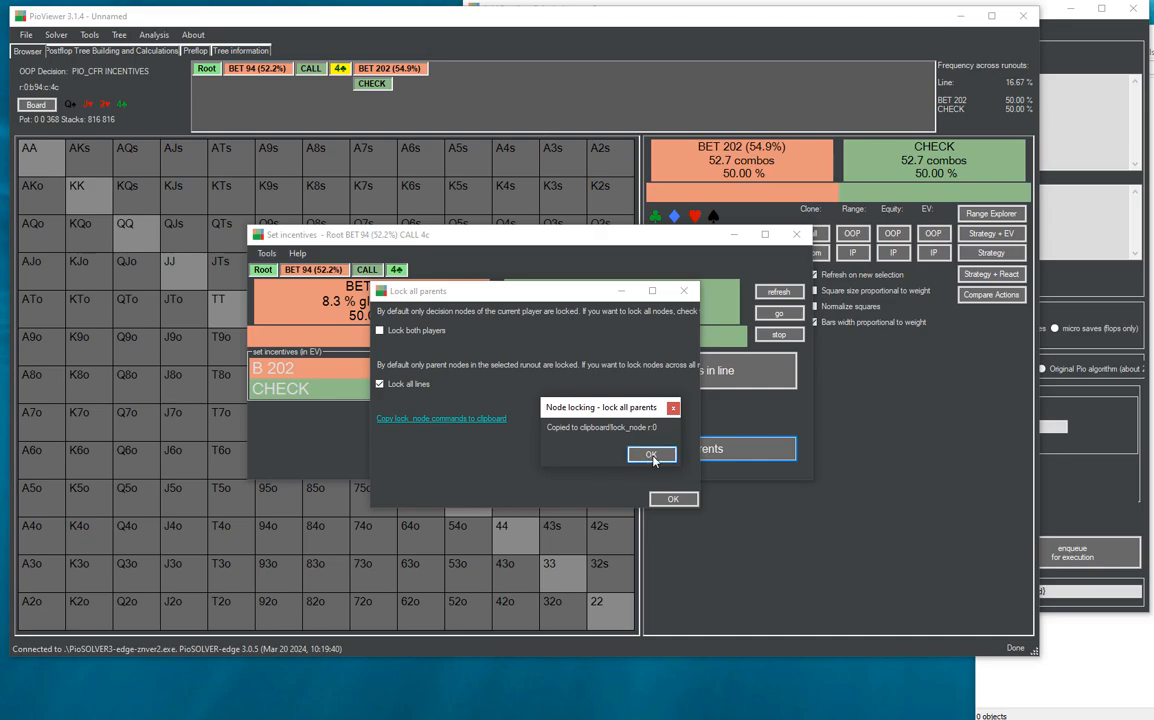
left_click(651, 456)
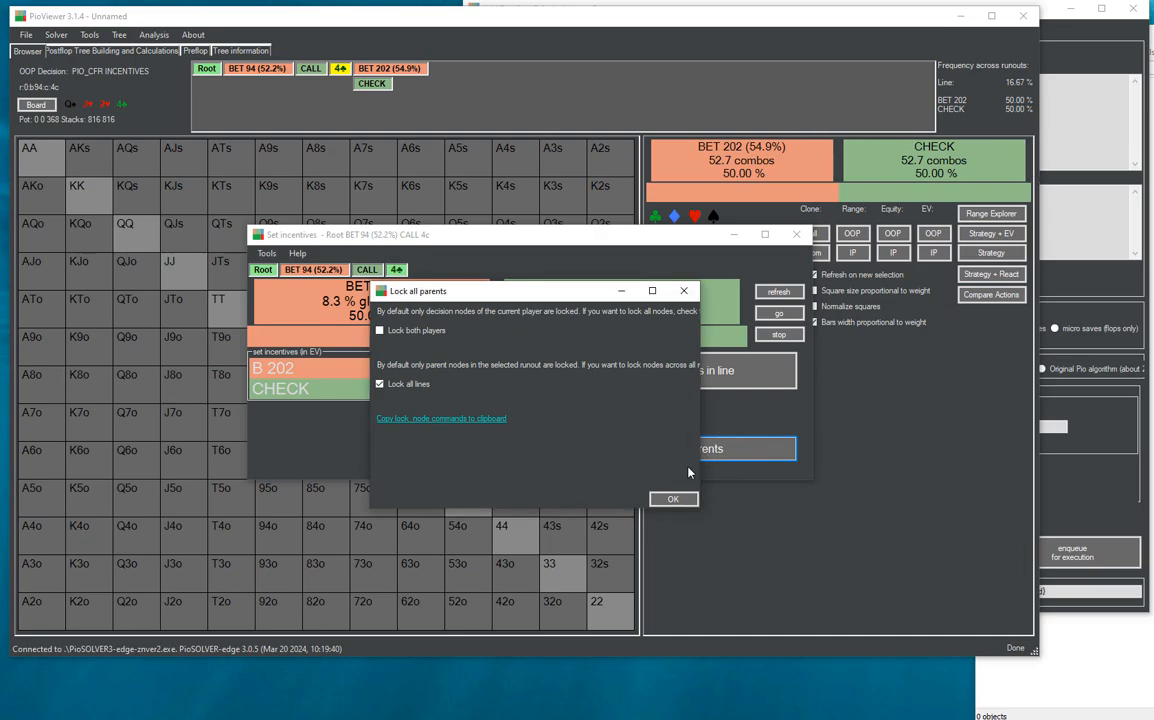
- Confirm locking the turn node's parent, and insert the copied lock_node r:0 above the 'lock flop node' note
left_click(673, 498)
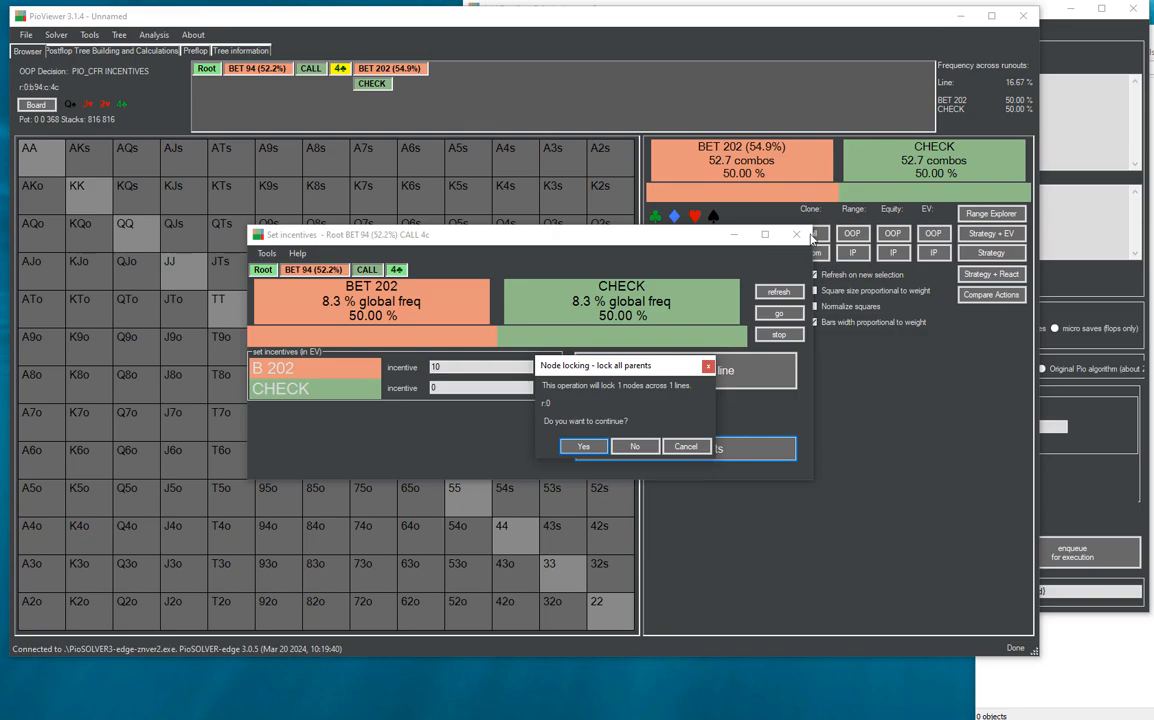
left_click(584, 446)
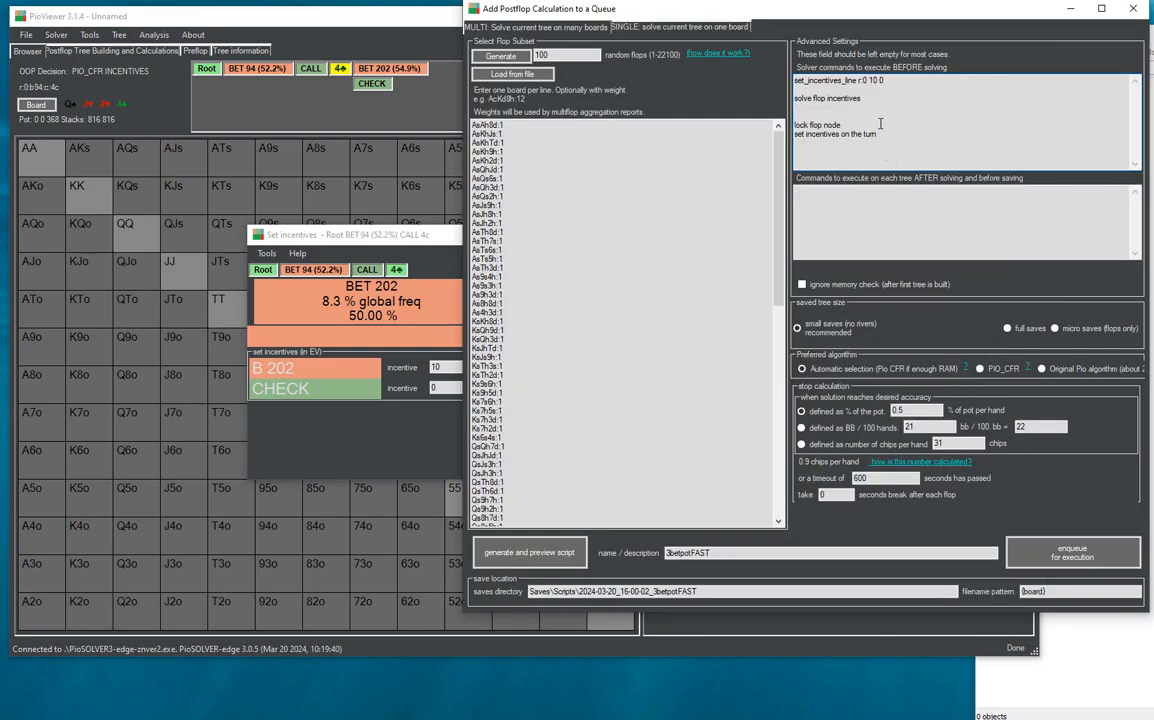
key("ctrl+v")
key("Return")
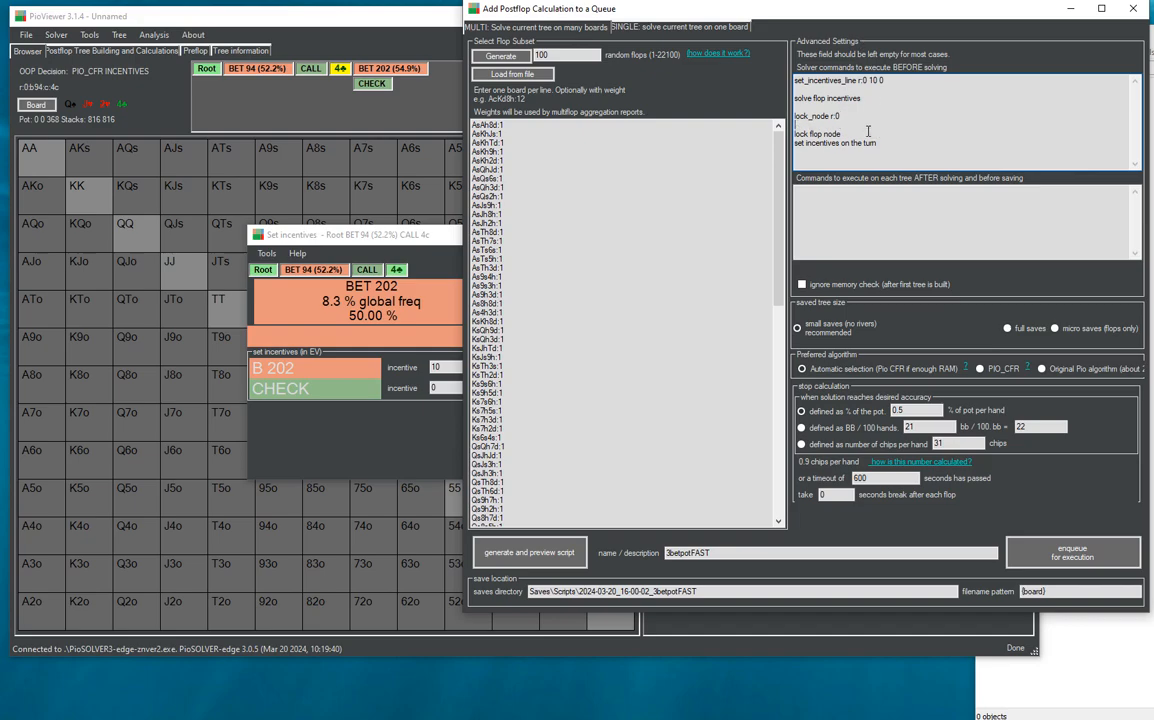
- Set incentives in line for the turn node to 10 for BET 202 and 0 for CHECK, and copy the command
left_click(386, 253)
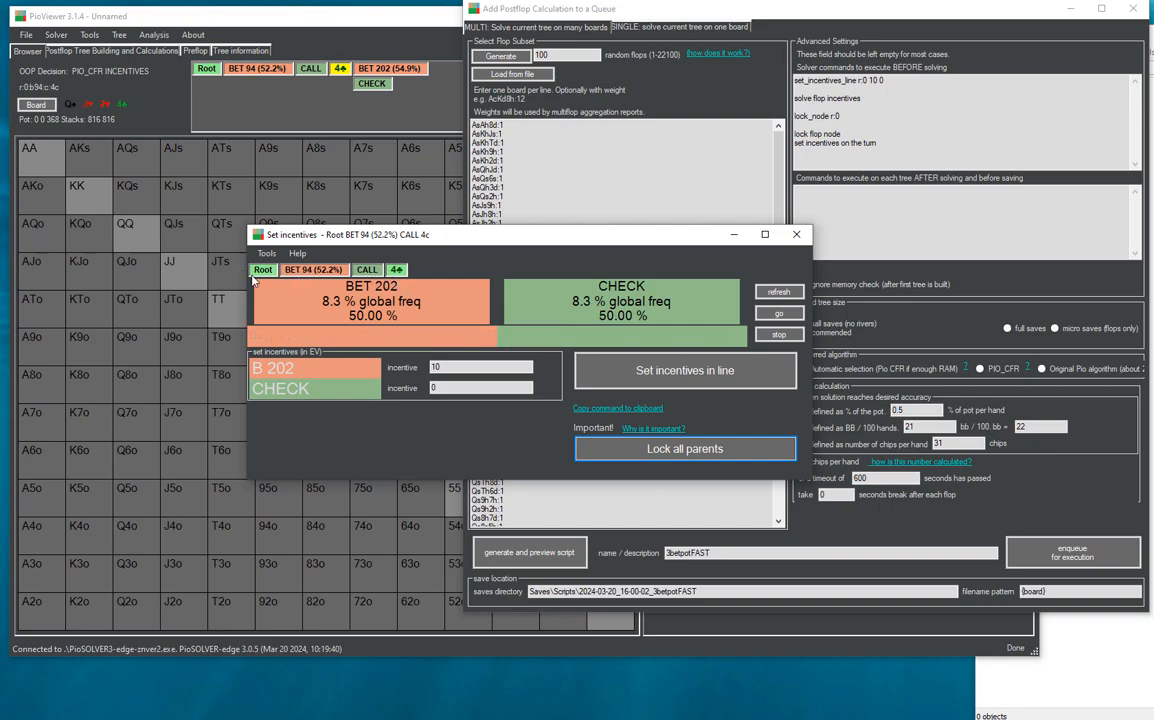
left_click(470, 367)
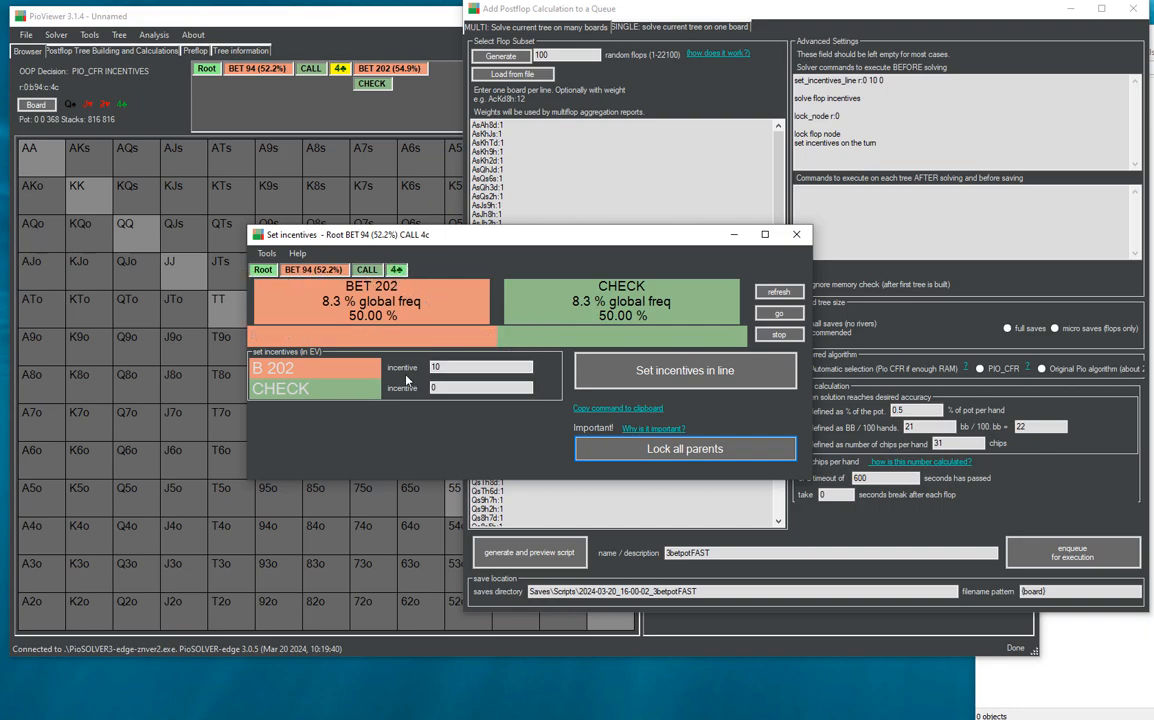
left_click(717, 378)
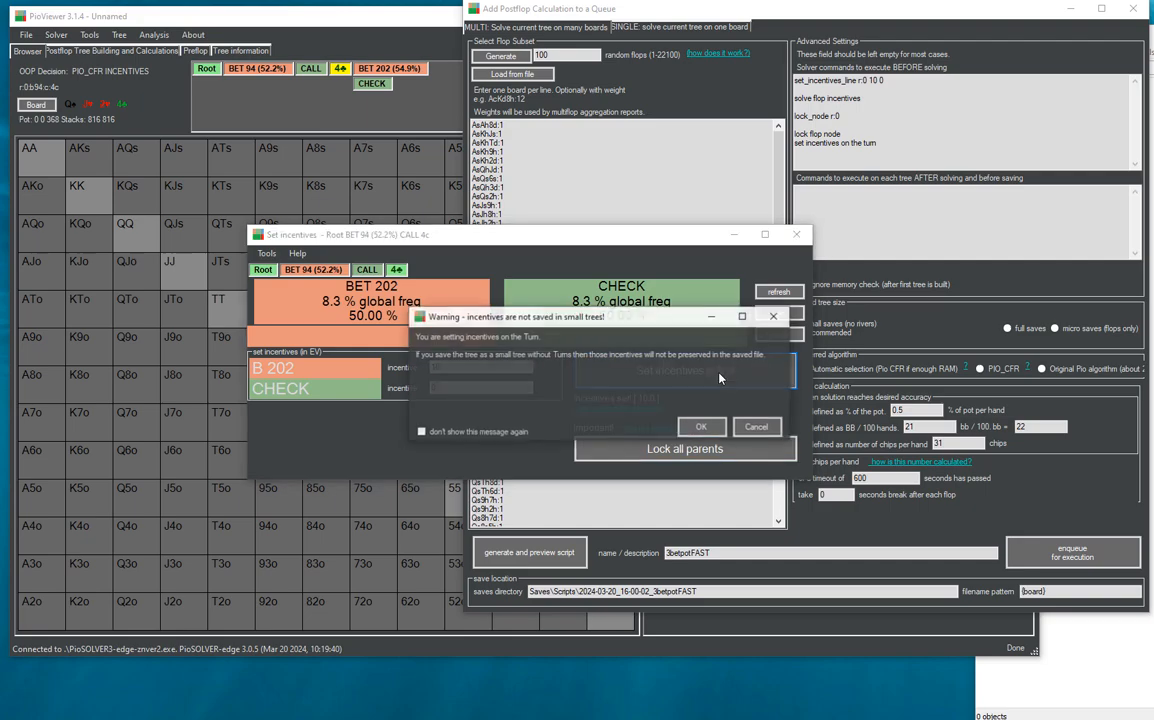
left_click(690, 428)
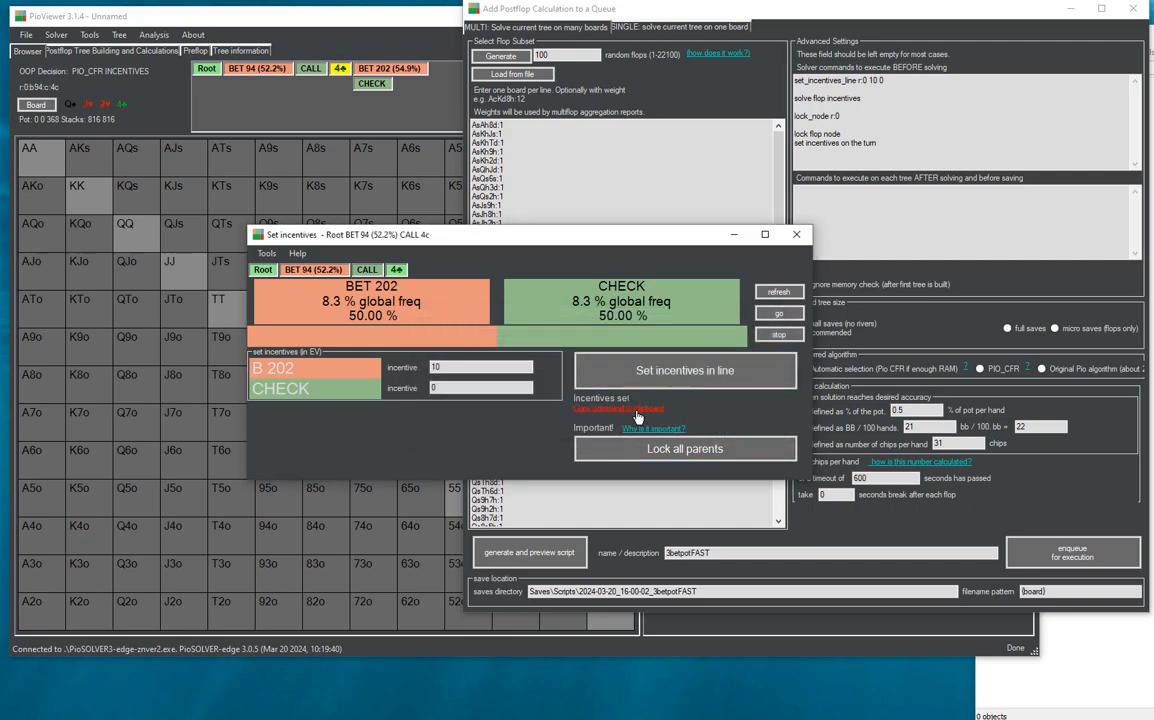
- Paste set_incentives_line r:0:b94:c:? 10 0 below the turn incentives note, delete the 'lock flop node' note, and minimize the incentives window
left_click(840, 150)
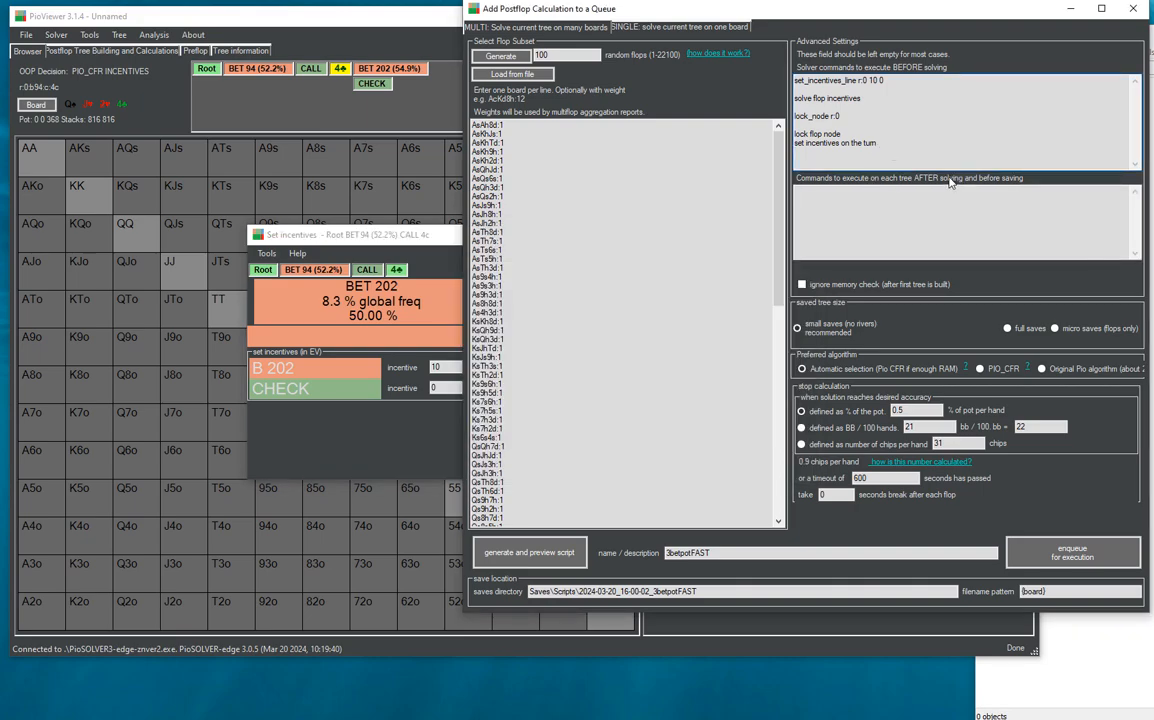
key("ctrl+v")
key("Up")
key("shift+Home")
key("Delete")
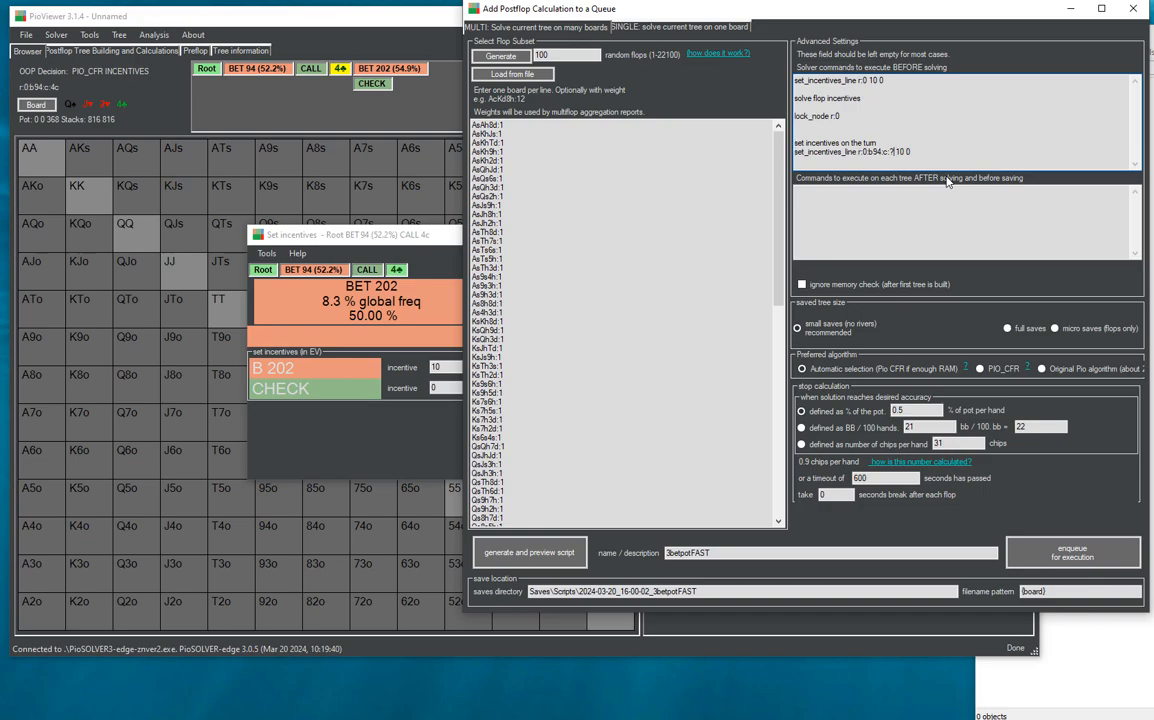
key("End")
left_click(362, 234)
left_click(735, 235)
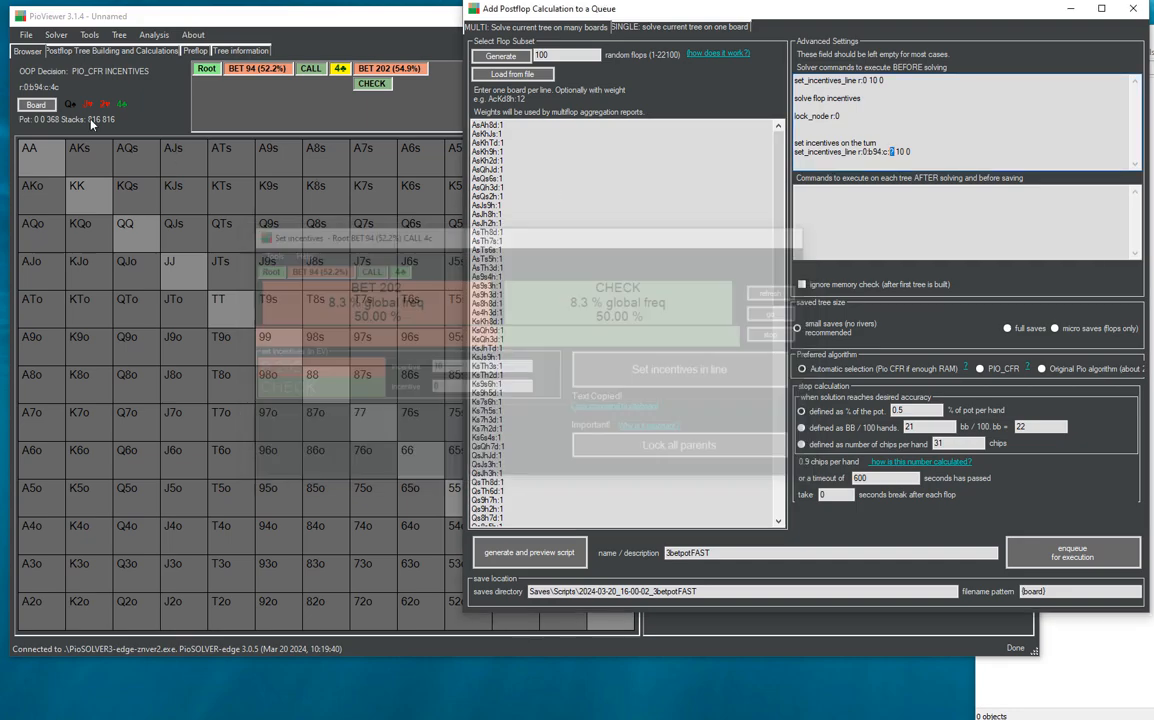
- Copy the turn node's ID and paste it as r:0:b94:c:4c below the turn incentives command
right_click(40, 86)
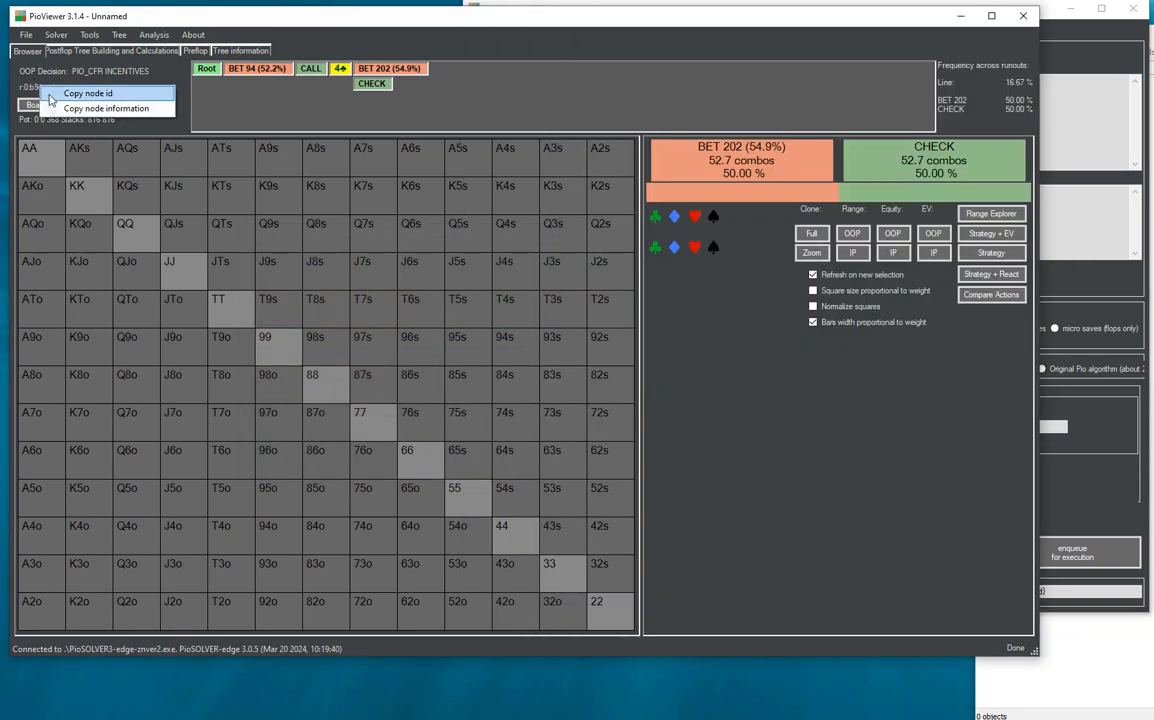
left_click(108, 95)
left_click(1060, 180)
left_click(935, 156)
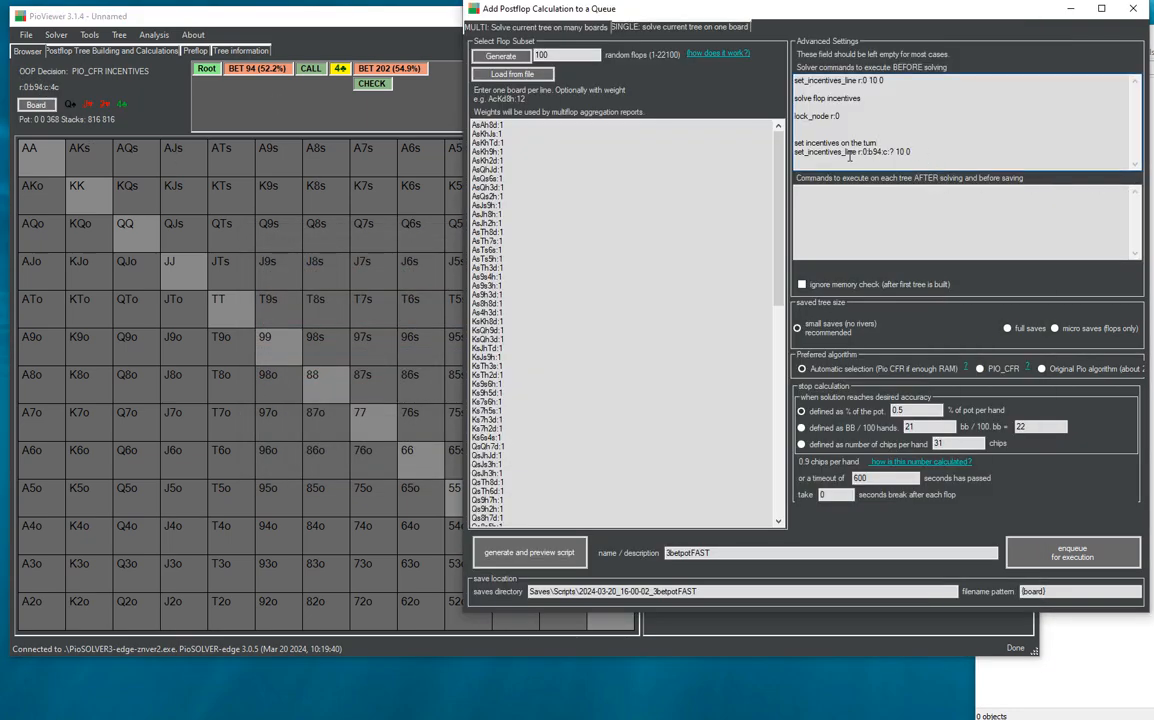
key("Return")
key("ctrl+v")
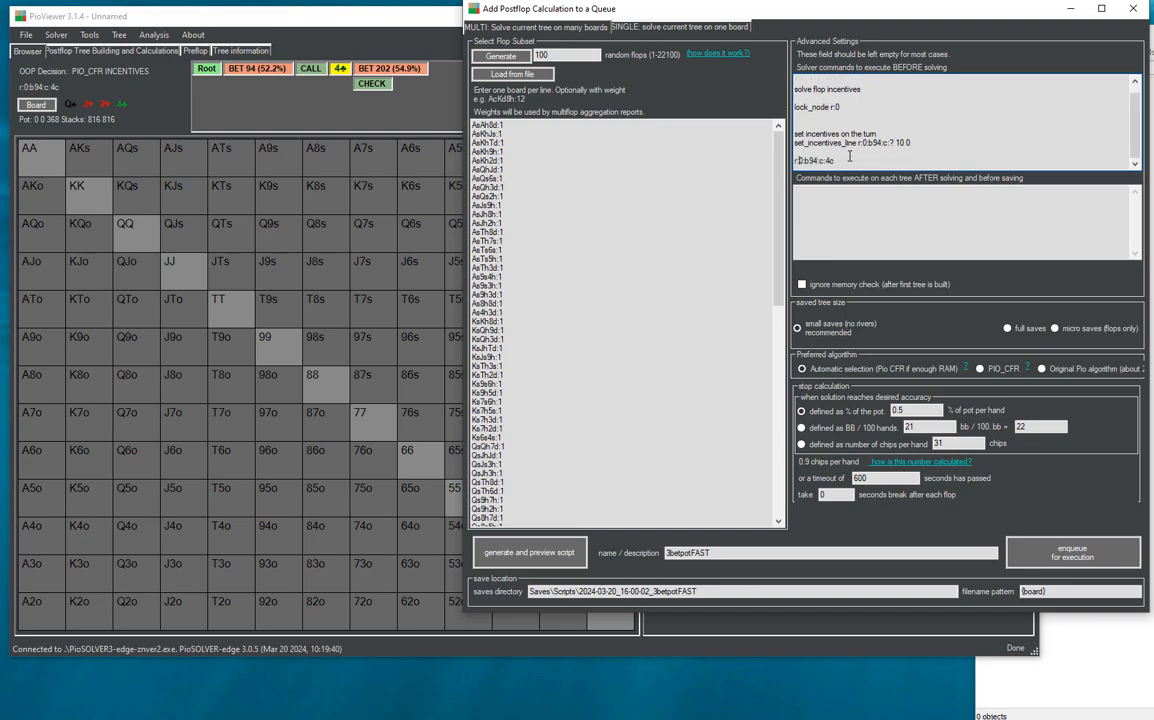
- Remove the pasted node ID and its blank lines from the pre-solve commands
key("shift+Right")
key("shift+Right")
key("Right")
key("ctrl+z")
key("BackSpace")
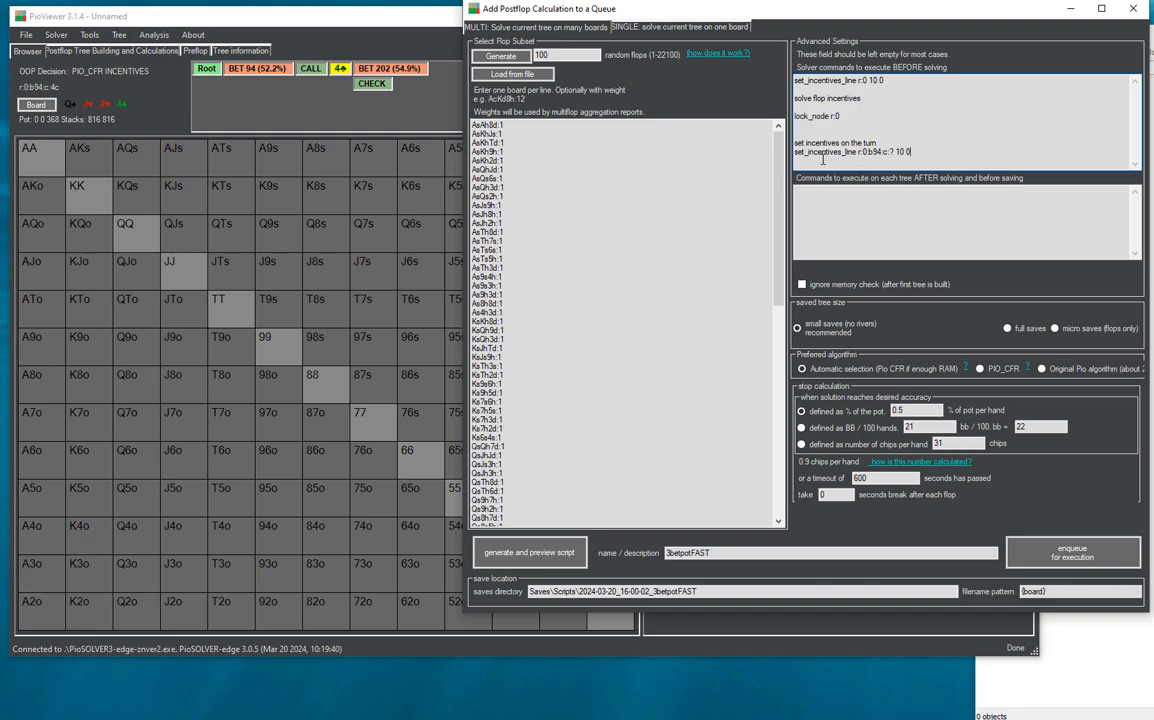
- Compare the ? card placeholder in the turn incentives command with the boards in the flop subset
key("Return")
double_click(892, 151)
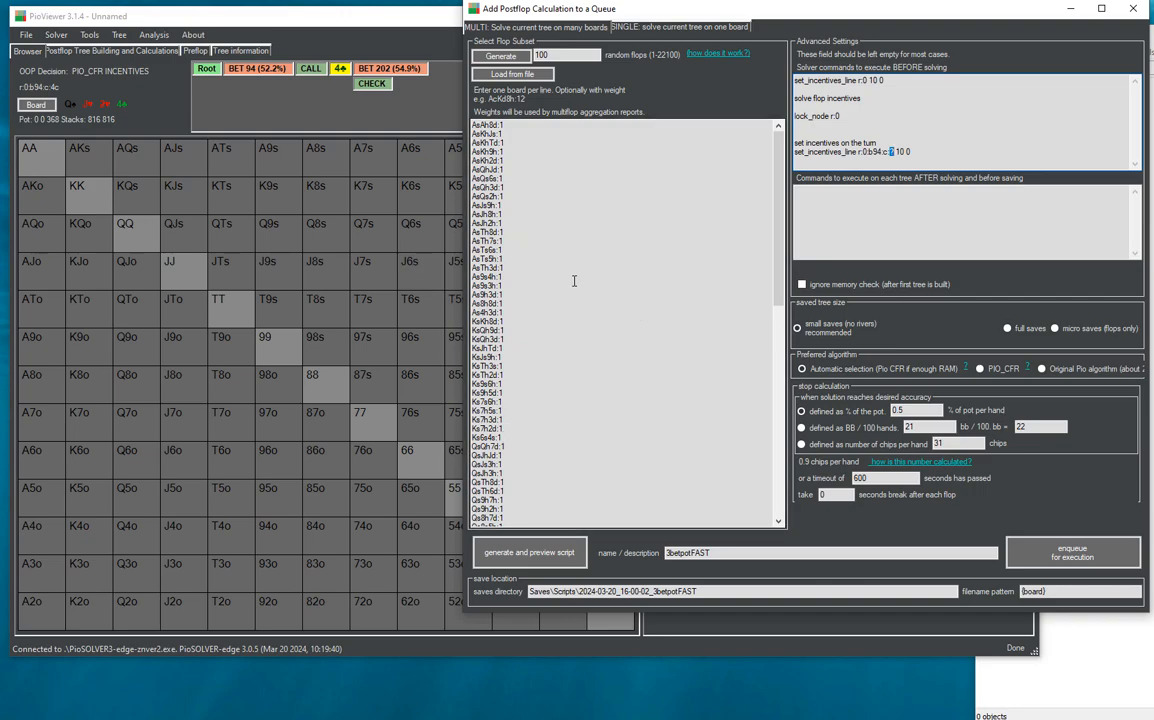
double_click(509, 124)
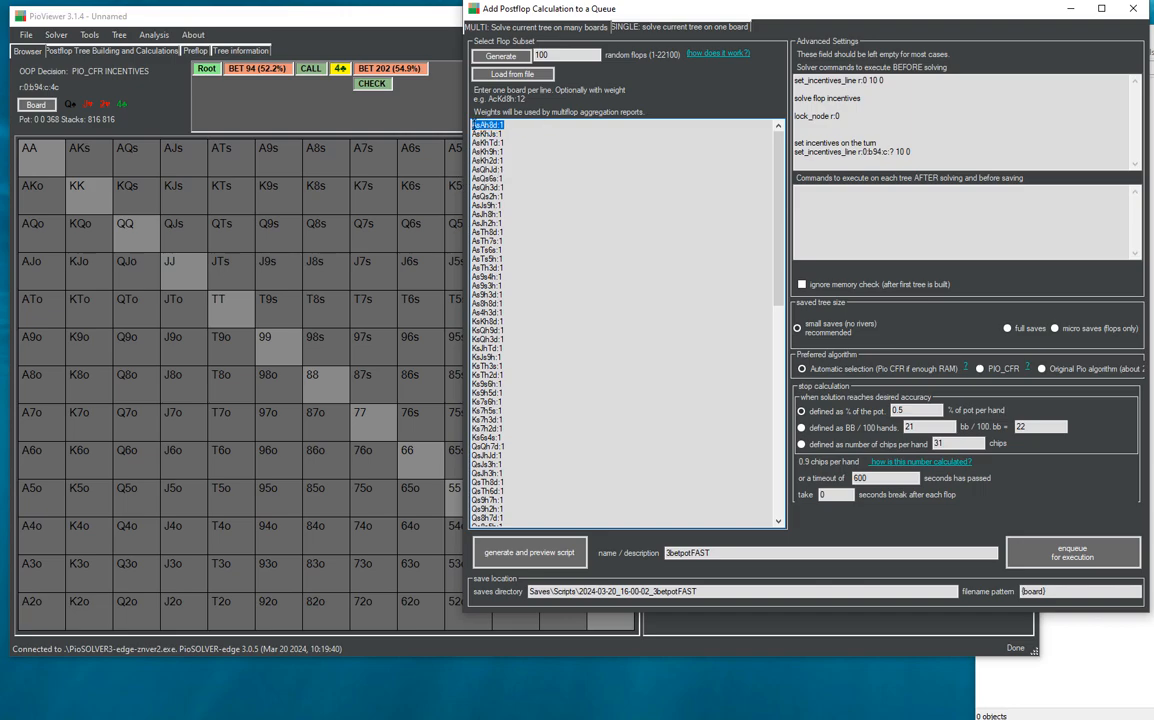
left_click_drag(516, 402, 447, 403)
- Delete the 'set incentives on the turn' note and surplus blank lines so set_incentives_line directly follows lock_node r:0
left_click(898, 152)
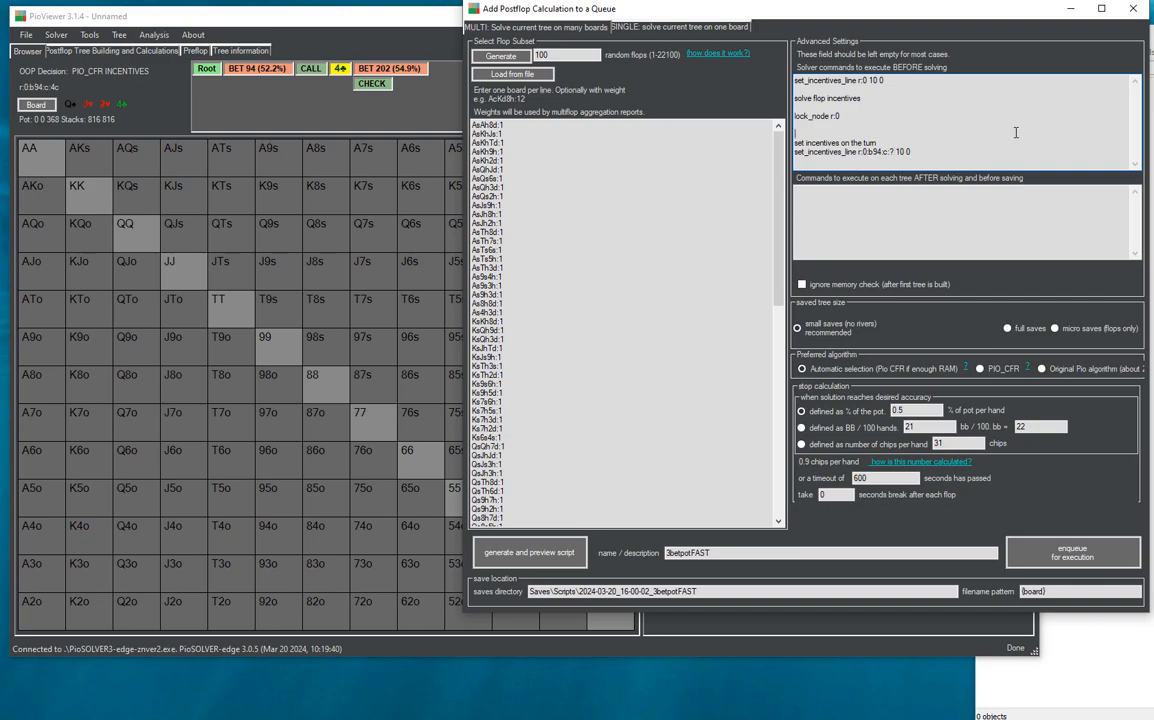
key("shift+End")
key("BackSpace")
key("BackSpace")
key("BackSpace")
key("BackSpace")
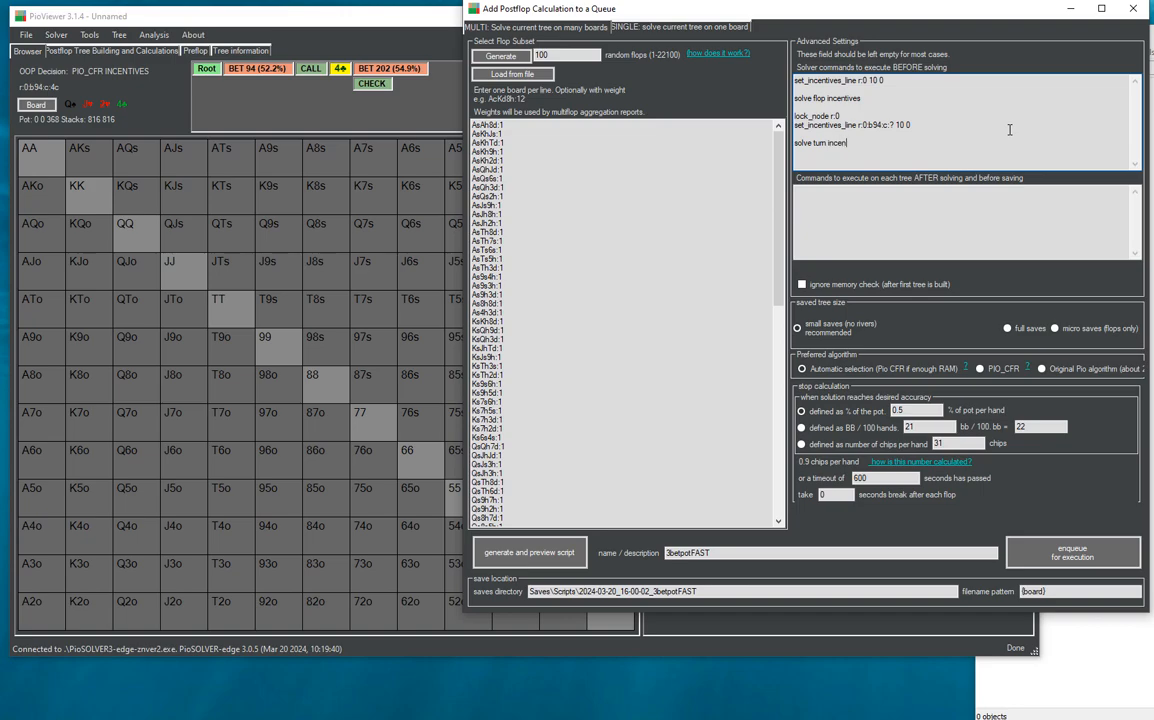
- Add the line 'solve turn incentives' below the turn's set_incentives_line command, separated by a blank line
type("ves")
key("shift+Home")
left_click_drag(935, 124, 763, 119)
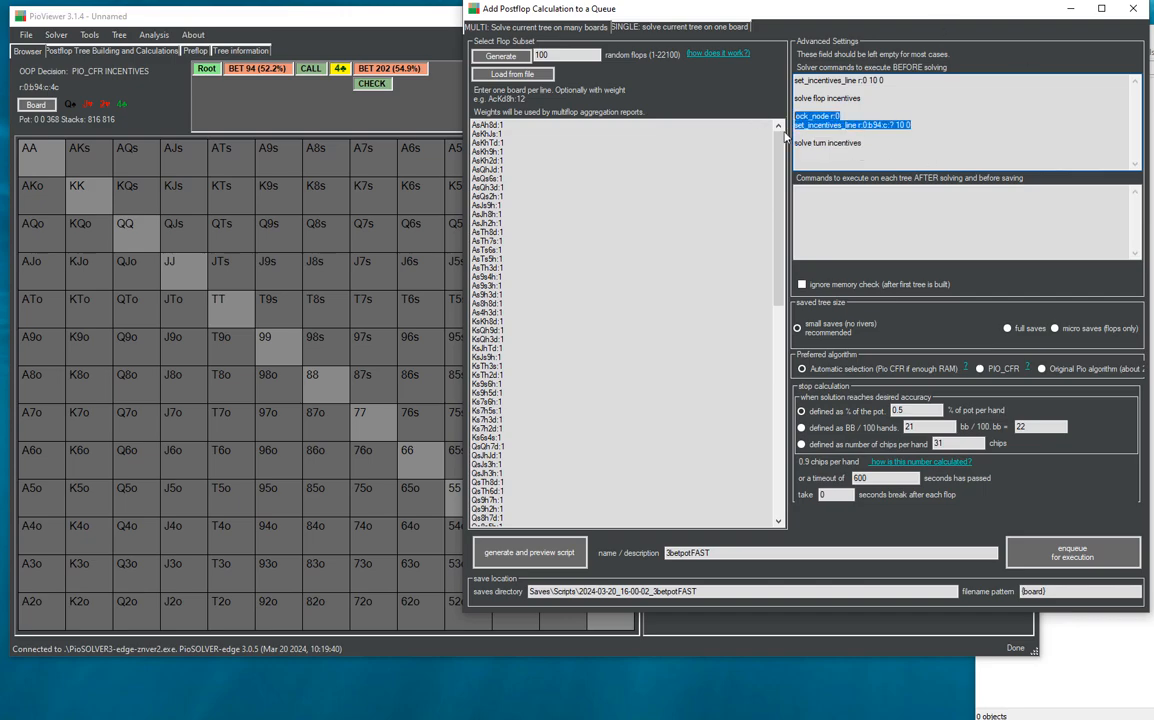
left_click(879, 150)
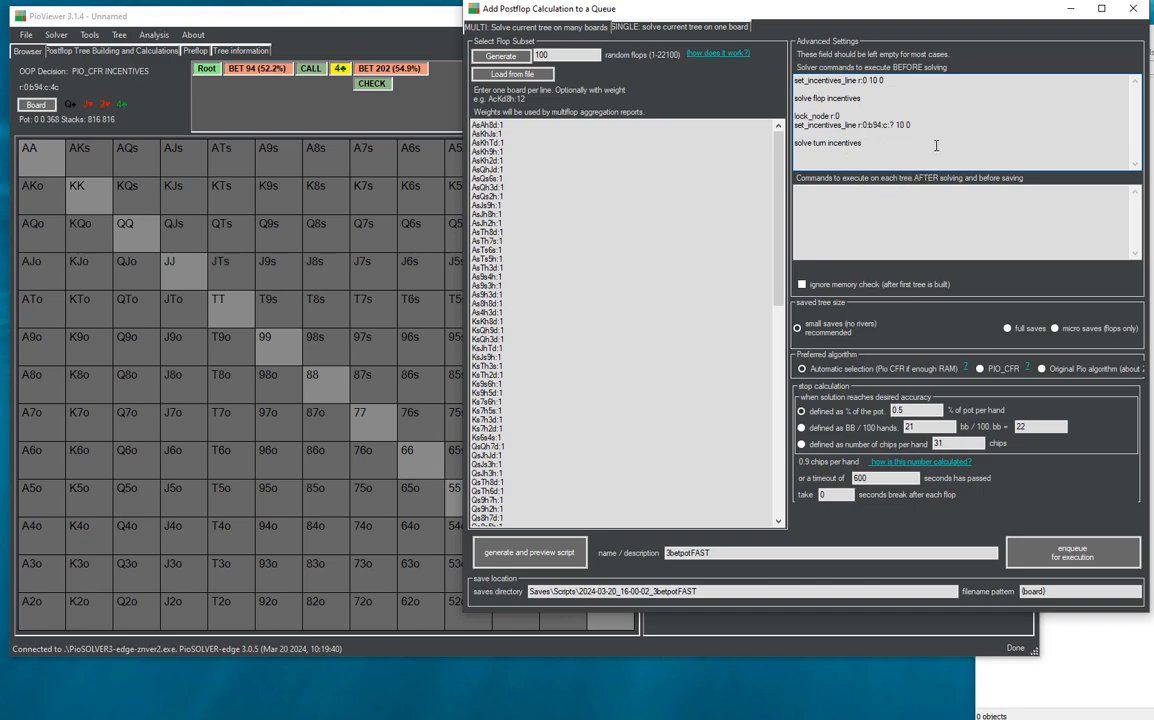
- Set the desired solution accuracy to 10% of the pot per hand
left_click(935, 411)
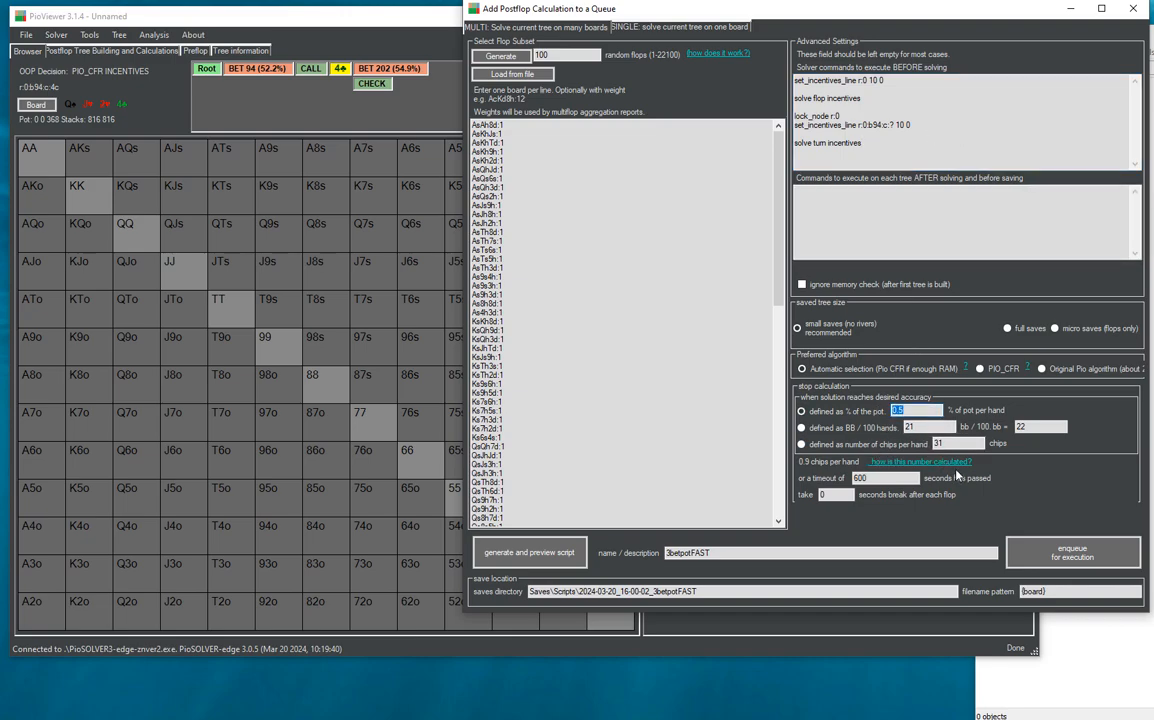
type("10")
- Name the job 3betpotFAST-incentives and check its saves directory
left_click(721, 552)
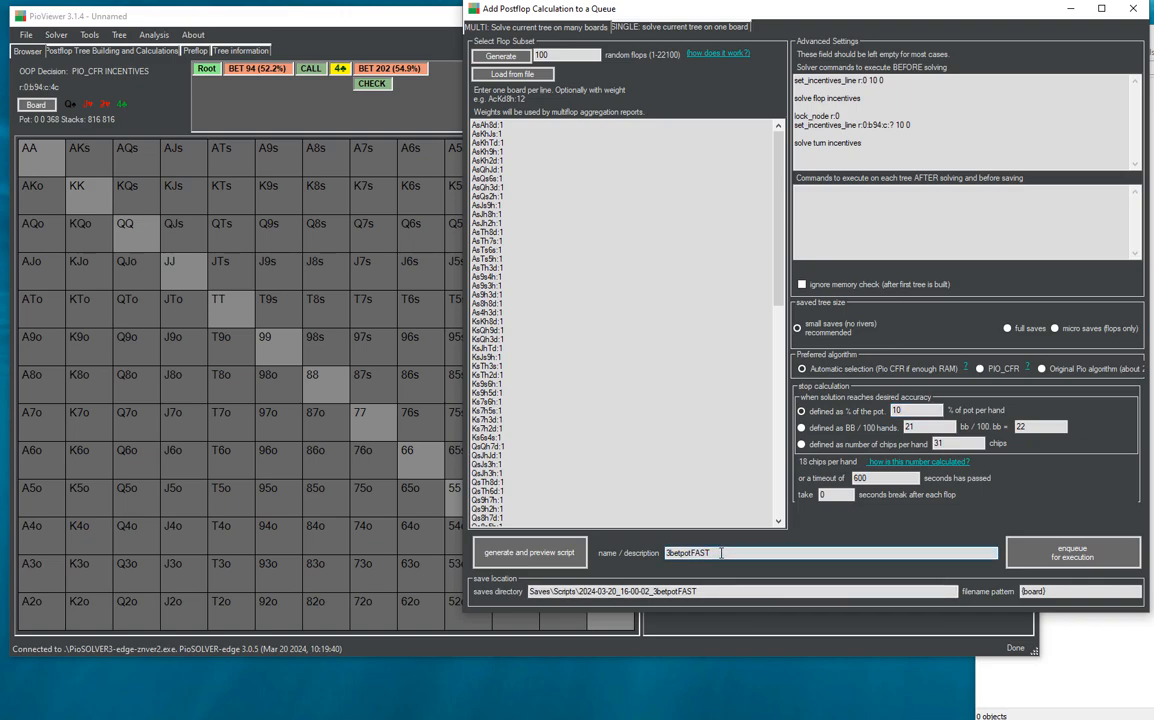
type("-incentives")
left_click(783, 590)
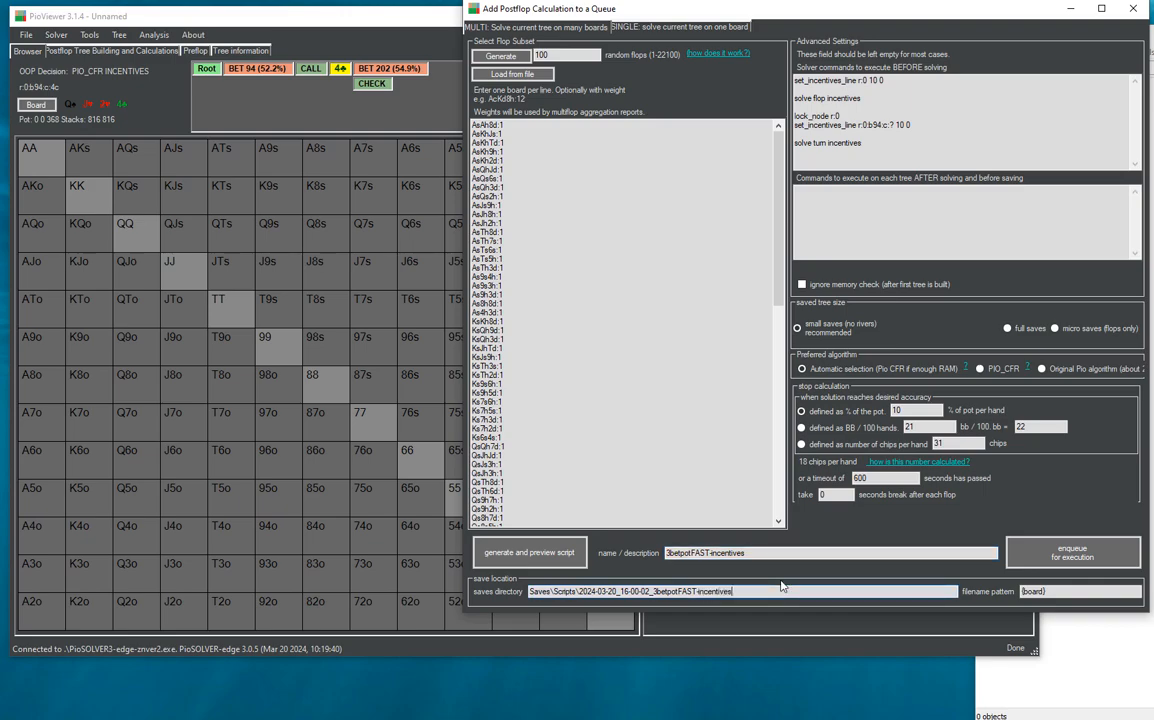
- Set the saved files' filename pattern to script-incentive-{board}
left_click(1052, 591)
type("incentive-")
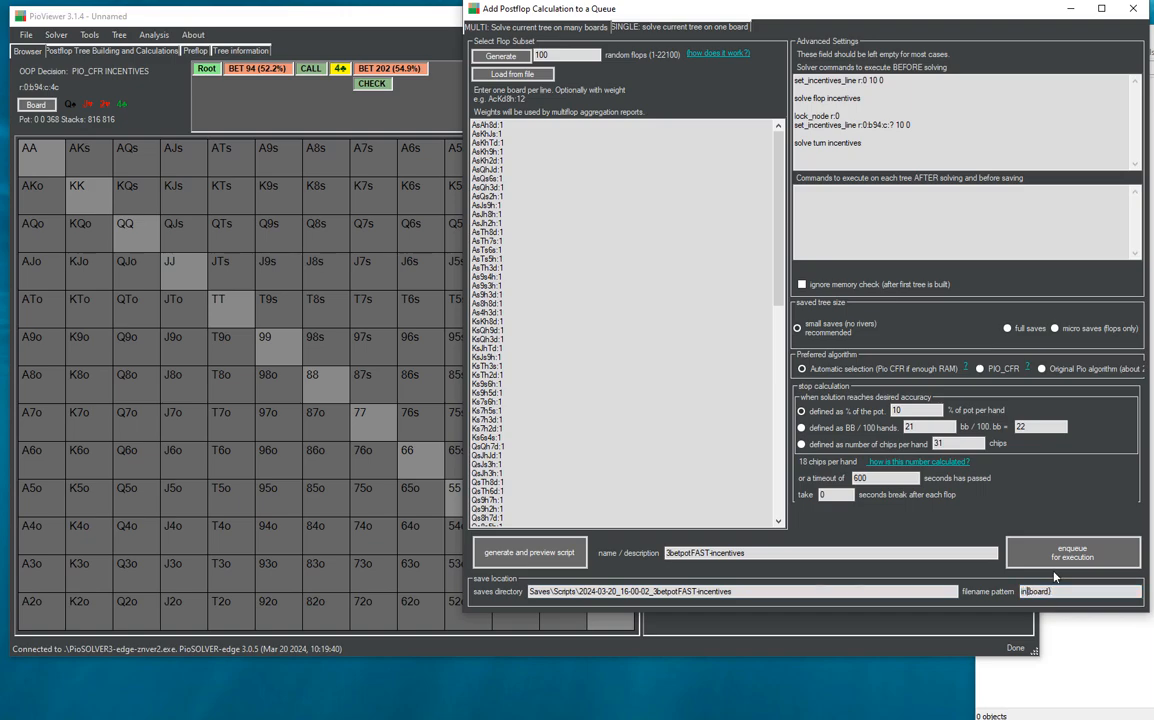
key("Home")
type("script-")
- Enqueue the multi-flop job for execution and run only 3betpotFAST-incentives from the script queue
left_click(1109, 563)
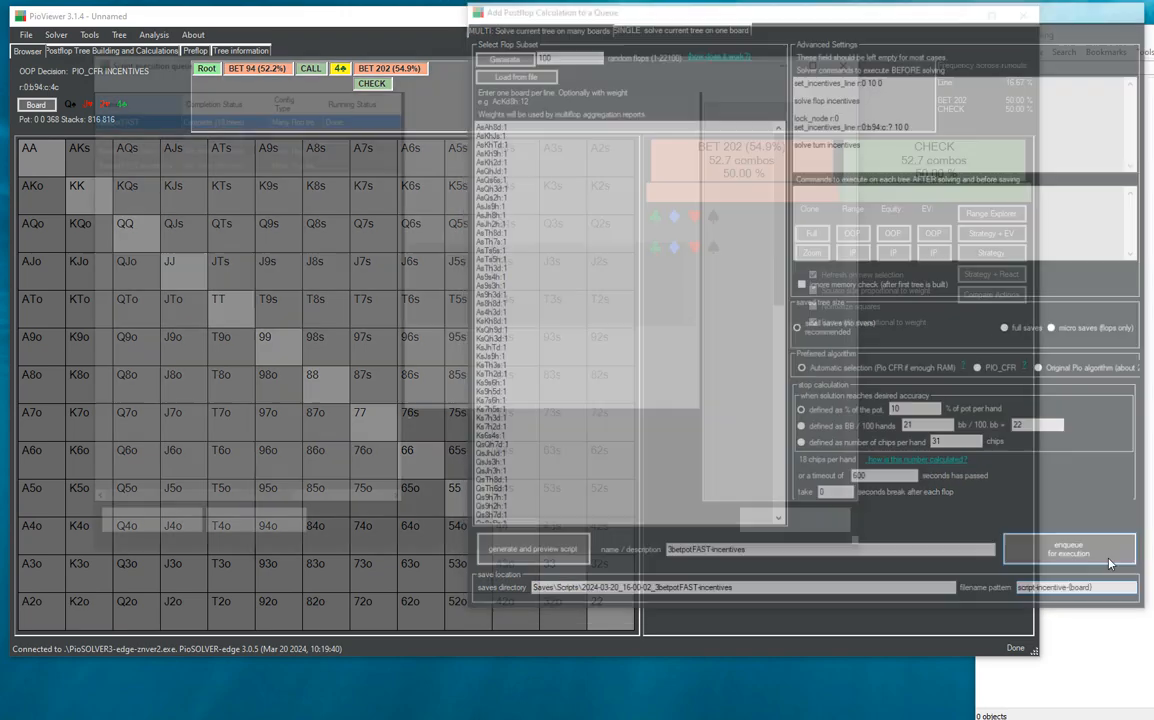
left_click(166, 160)
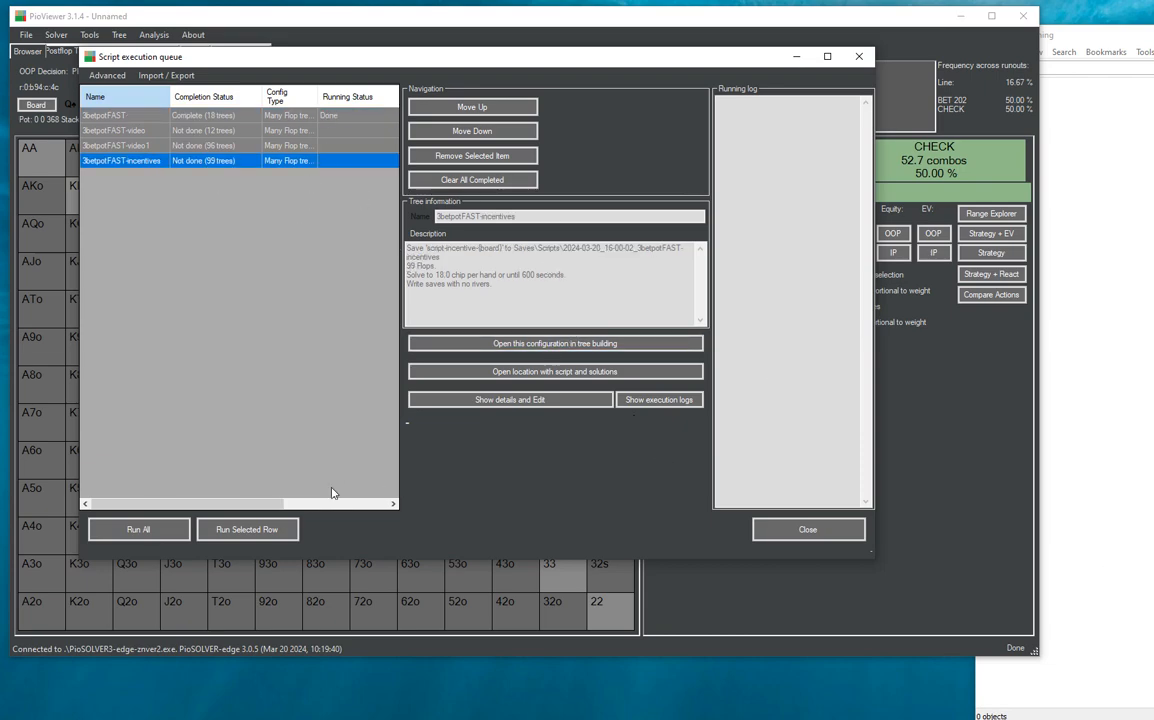
left_click(266, 531)
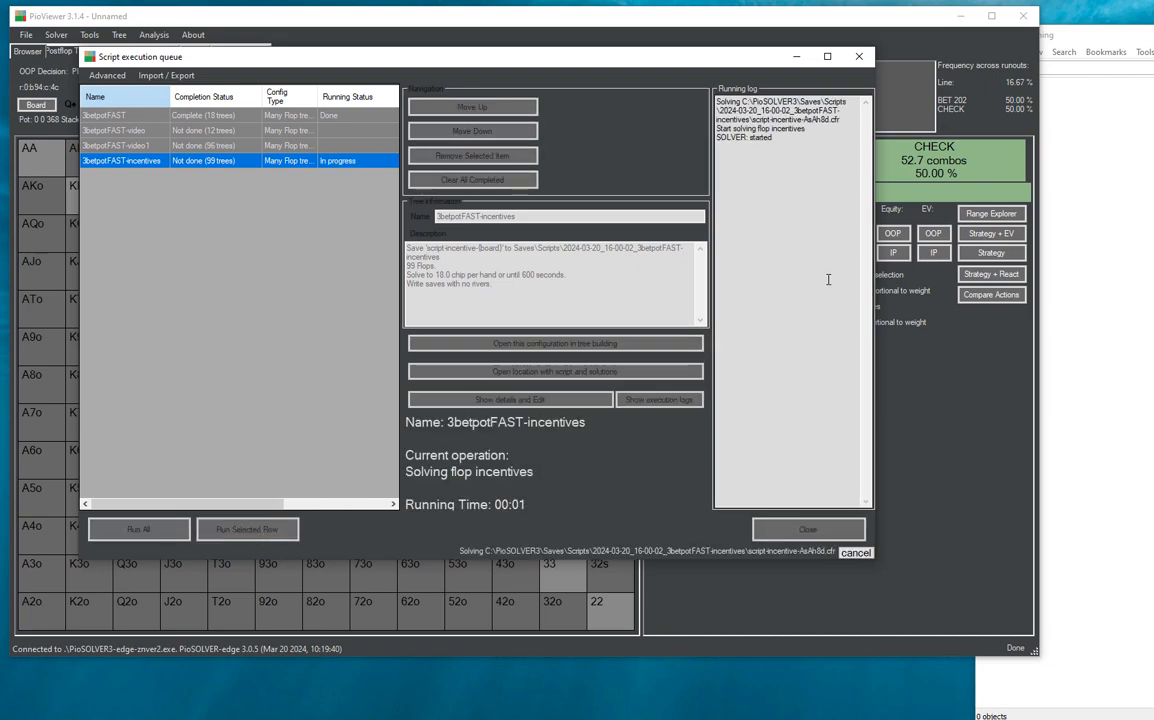
- Examine the running log's entries for the flop incentives and turn incentives solves on the first board
left_click_drag(819, 131, 715, 130)
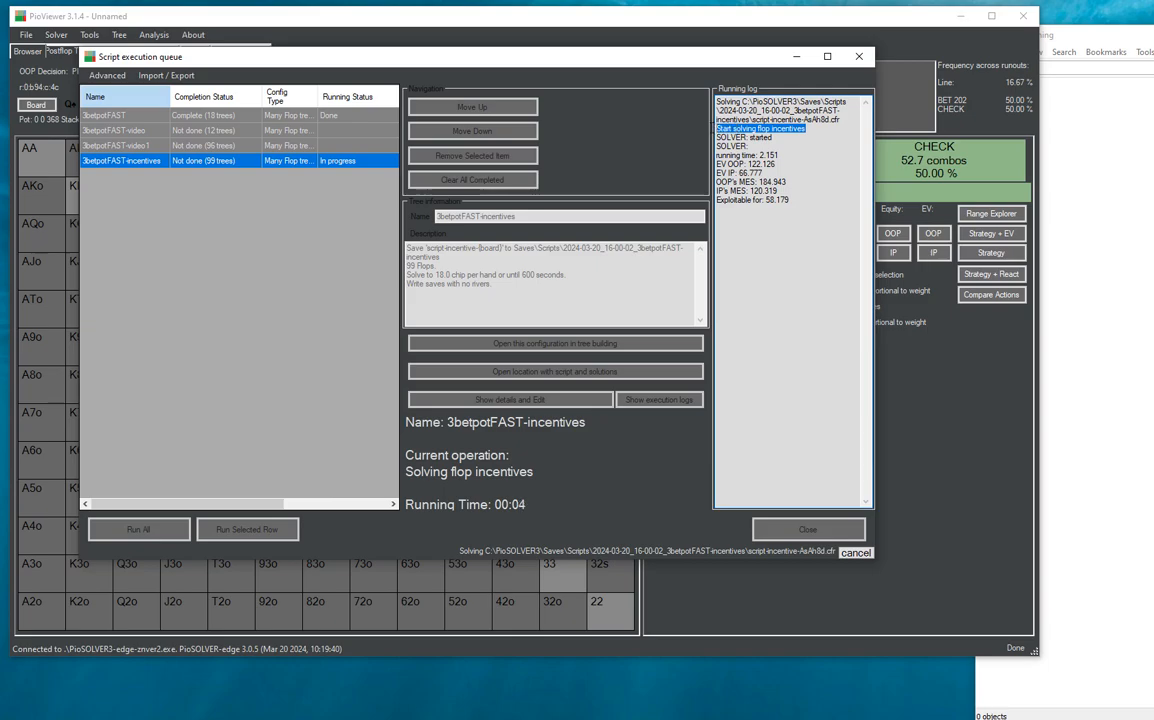
left_click_drag(762, 281, 715, 272)
left_click(784, 286)
left_click_drag(813, 291, 702, 252)
left_click(818, 209)
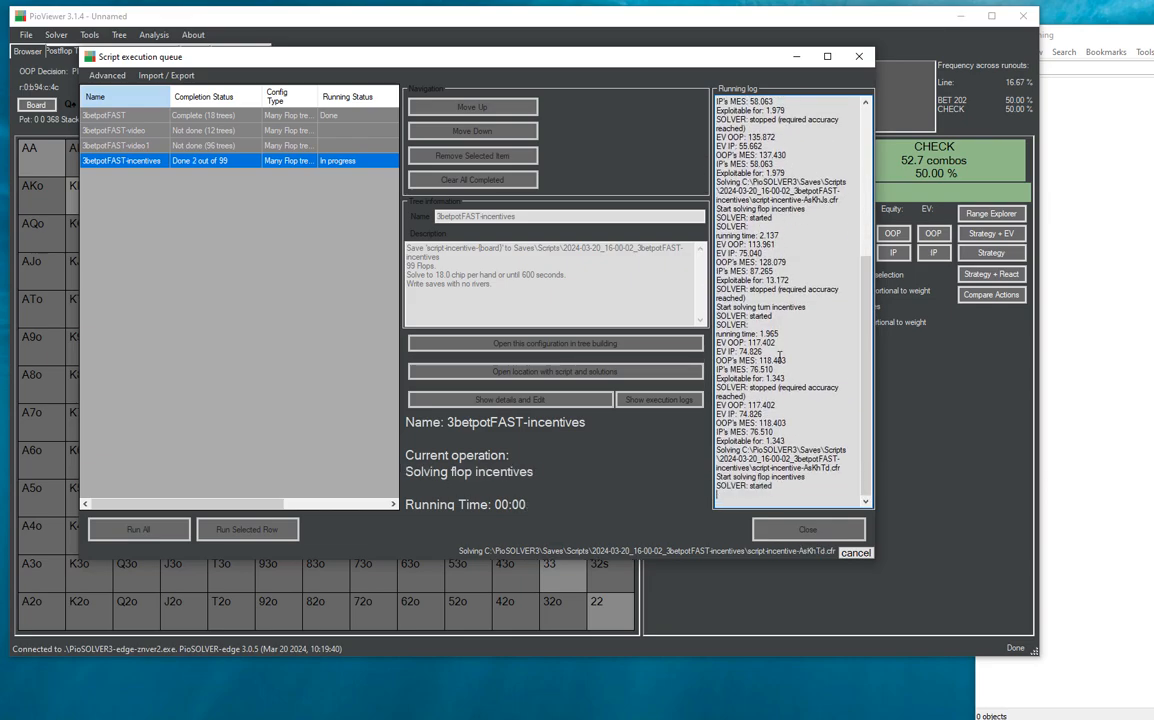
- Cancel the running 3betpotFAST-incentives script and go back to the start of its running log
left_click(855, 552)
scroll(839, 152, "up", 9)
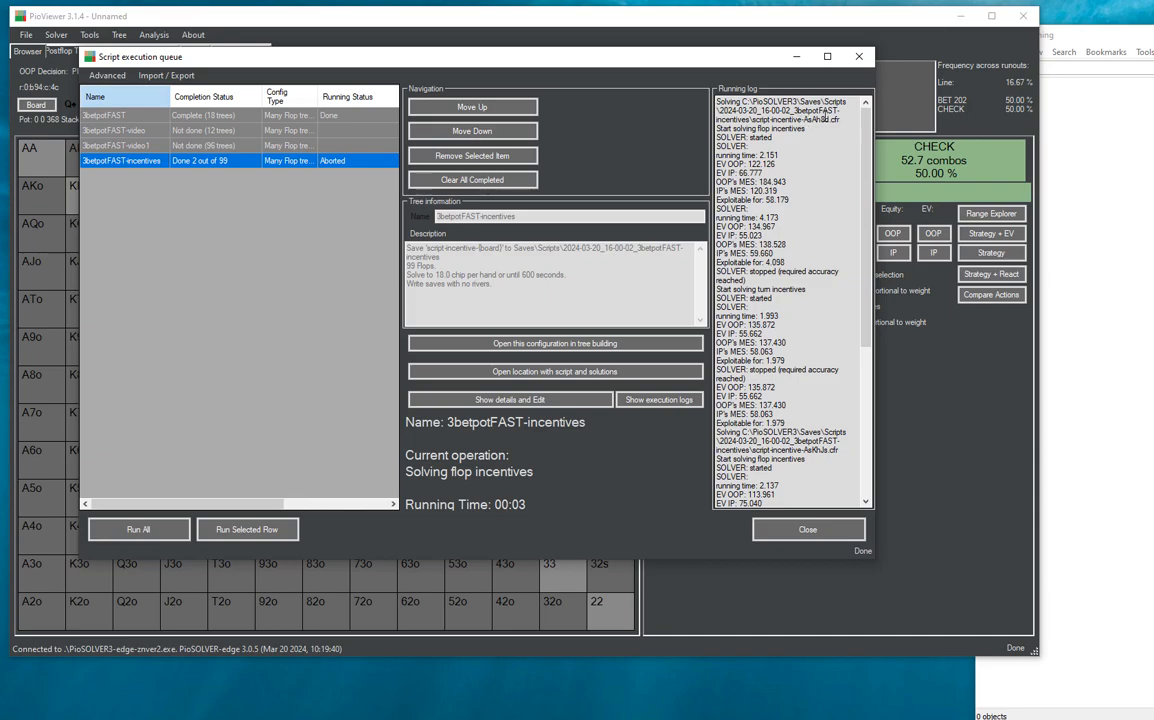
- Switch to Everything and search for the saved solutions with incent *.cfr
left_click(1087, 67)
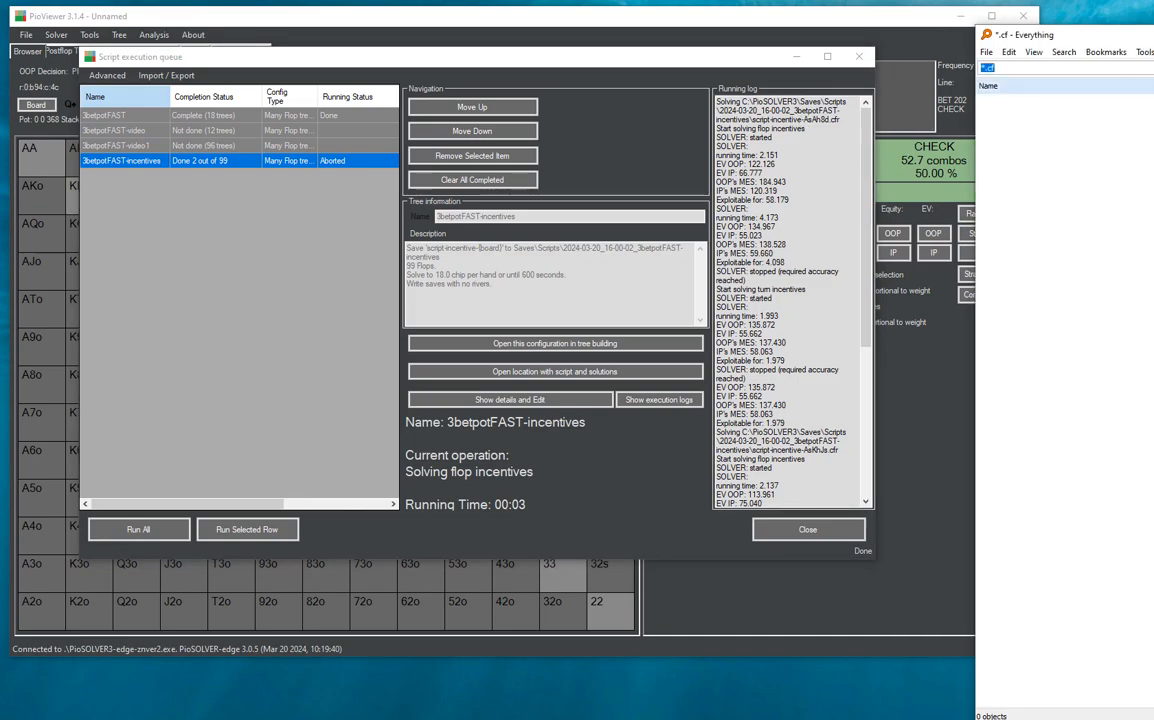
left_click(981, 68)
type("incent *.cf")
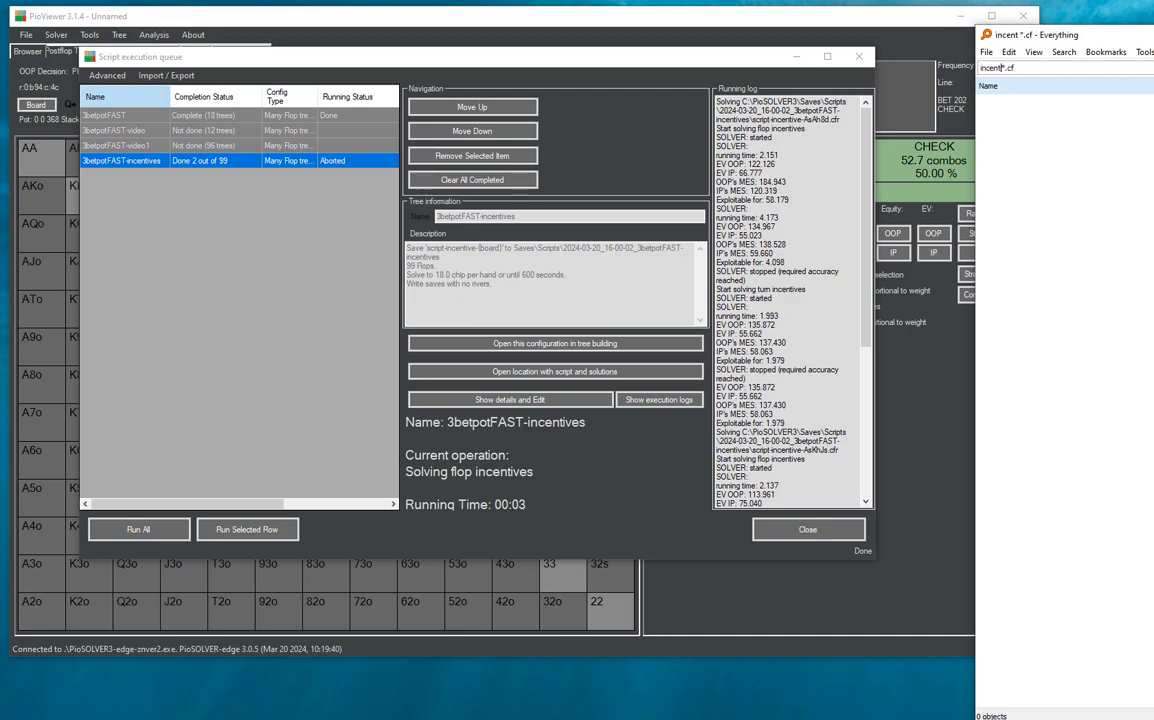
type("r")
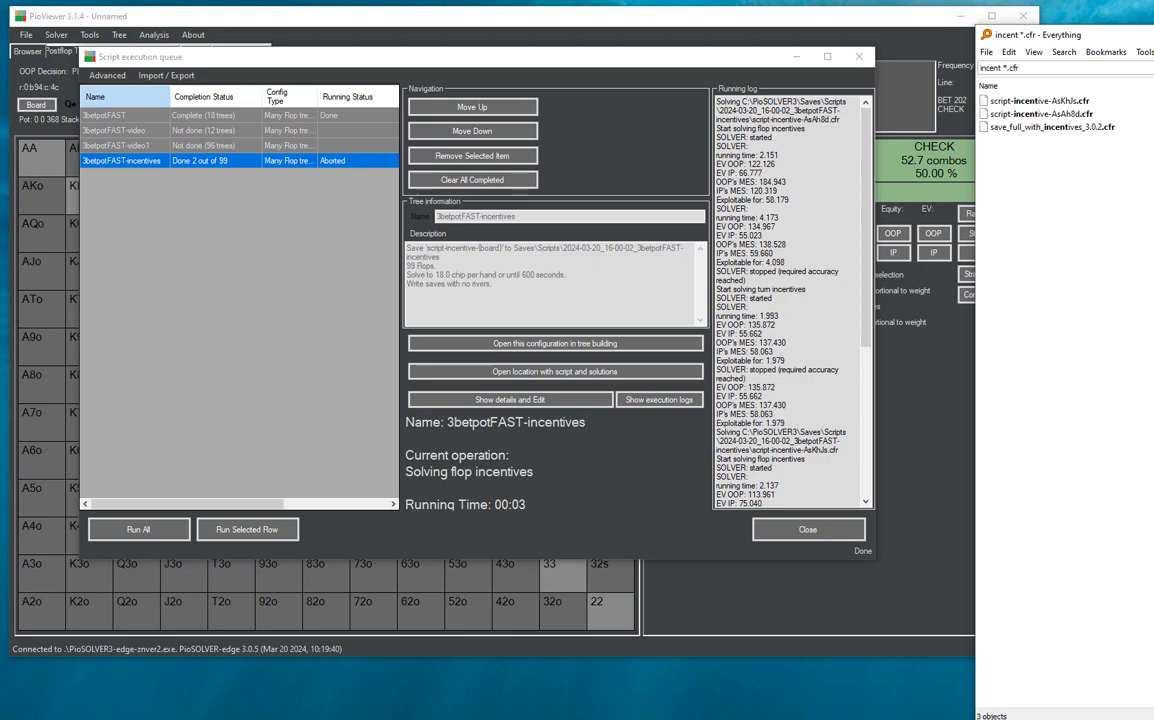
- Close the script execution queue and load script-incentive-AsKhJs.cfr from the search results into PioViewer
left_click(1032, 102)
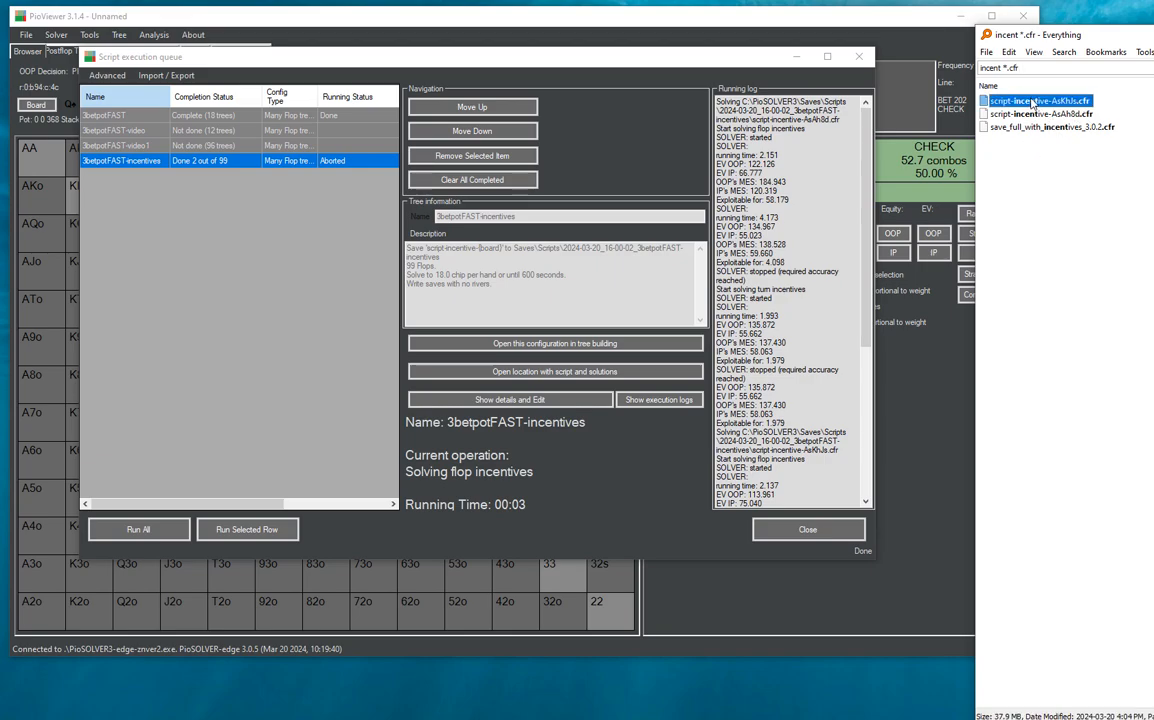
left_click(860, 57)
left_click_drag(1028, 102, 321, 236)
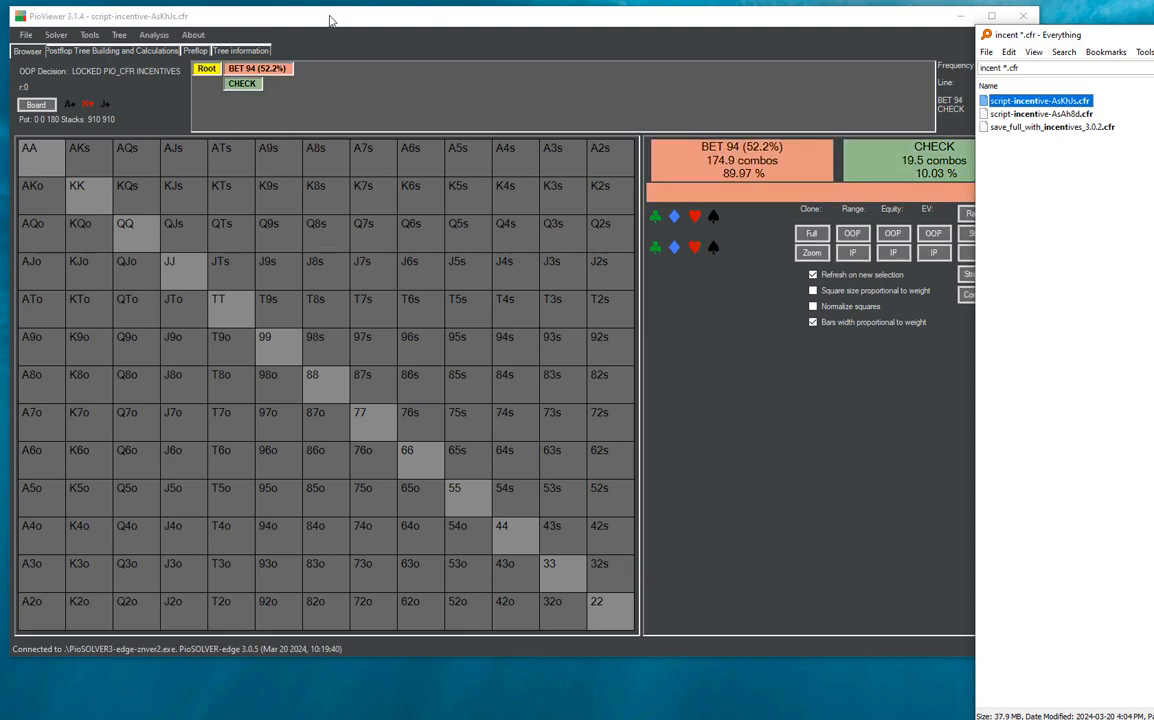
left_click(298, 19)
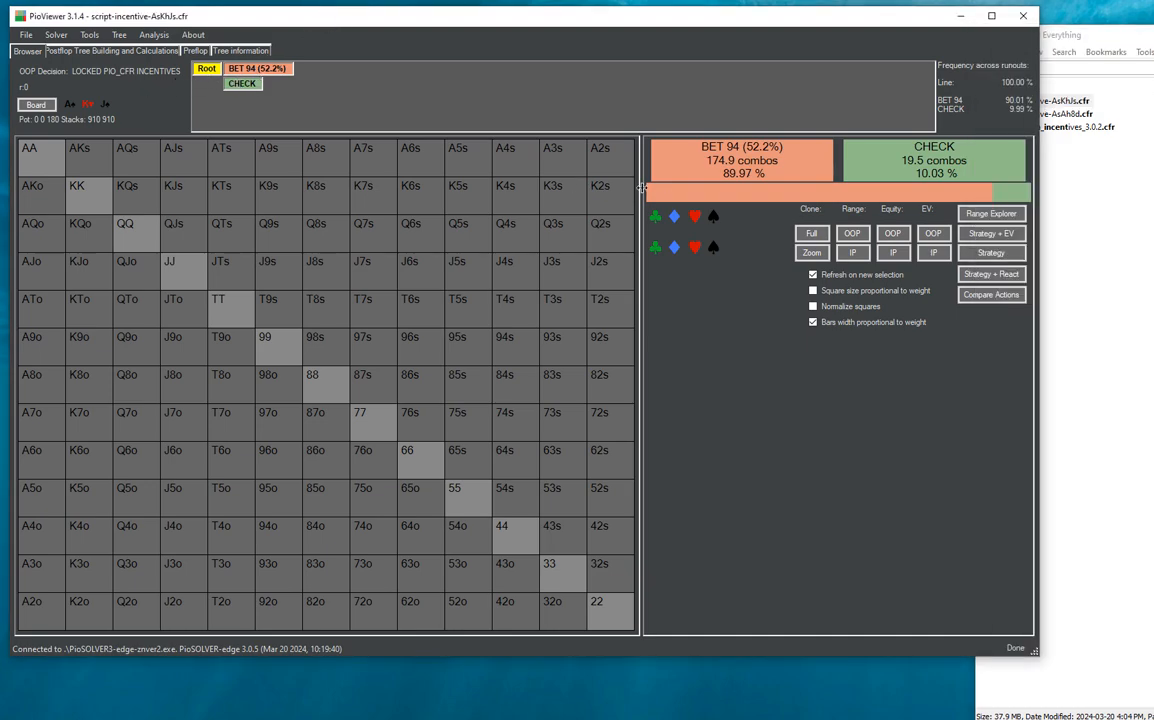
- Examine the out-of-position flop decision's lock status and frequencies, and follow the BET 94, CALL line to the 8♦ turn
mouse_move(676, 150)
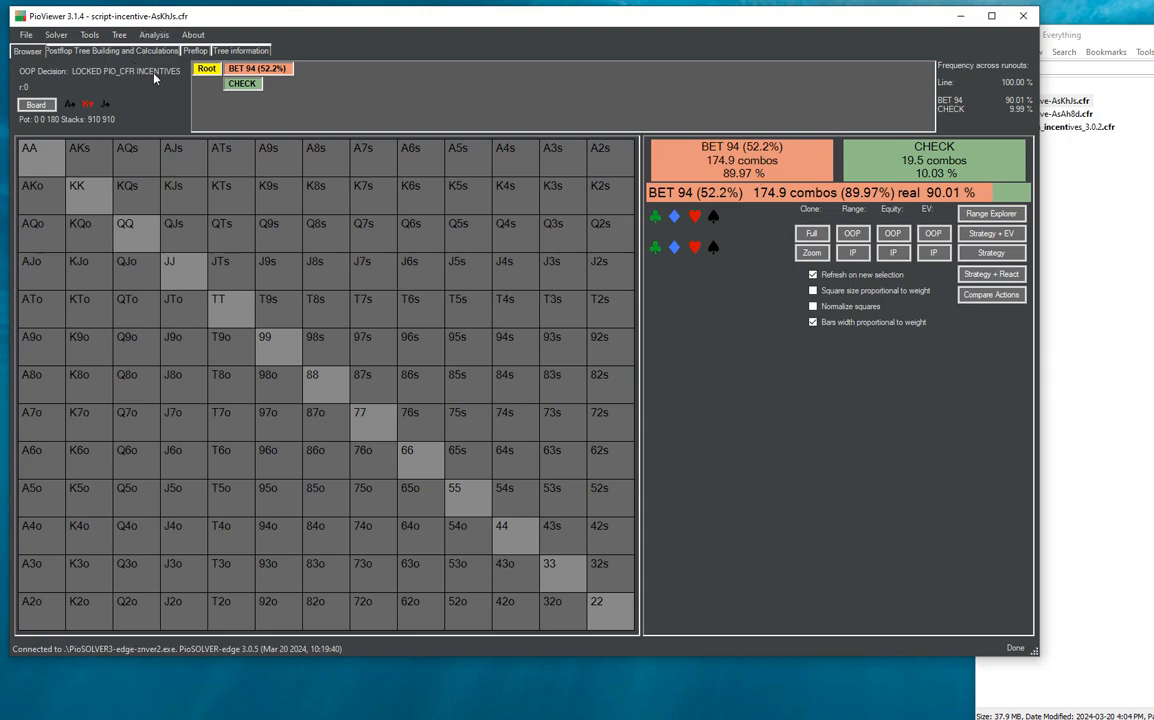
left_click(241, 67)
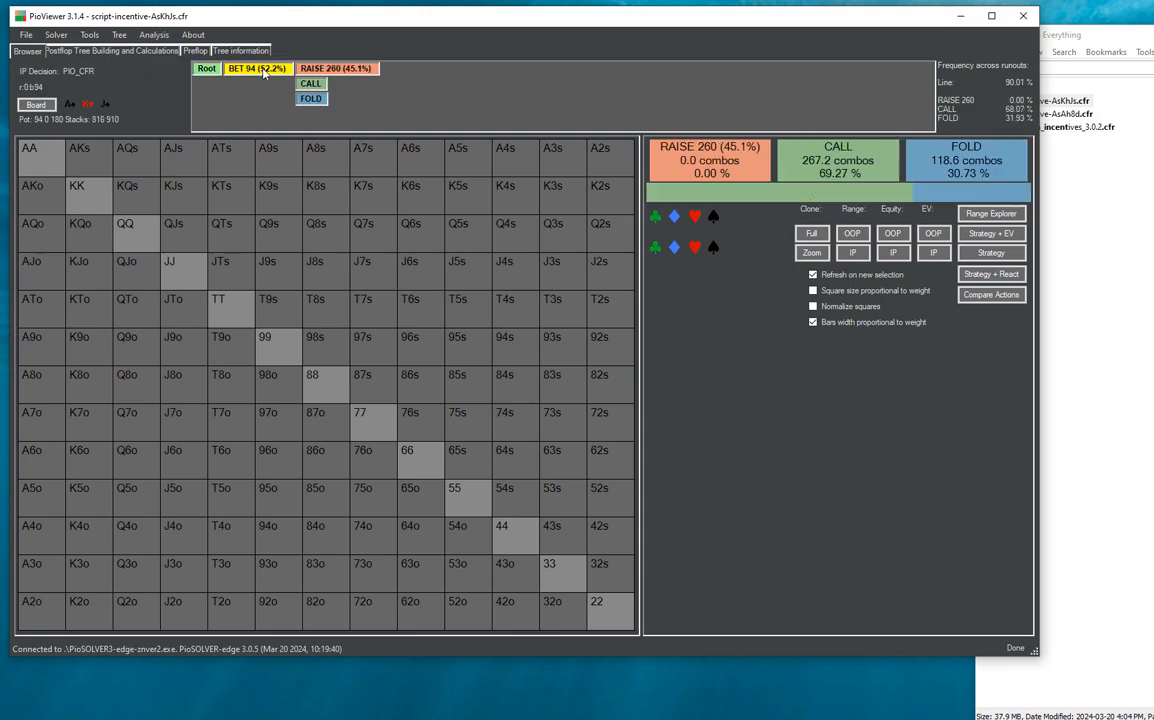
left_click(309, 88)
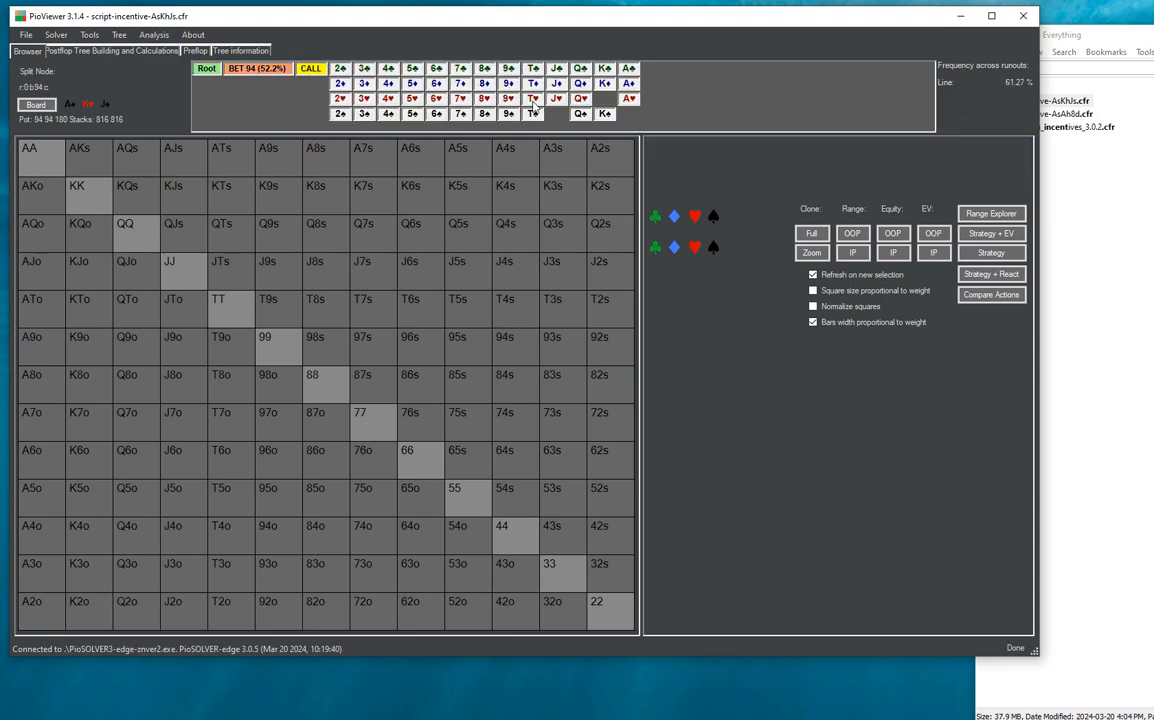
left_click(480, 90)
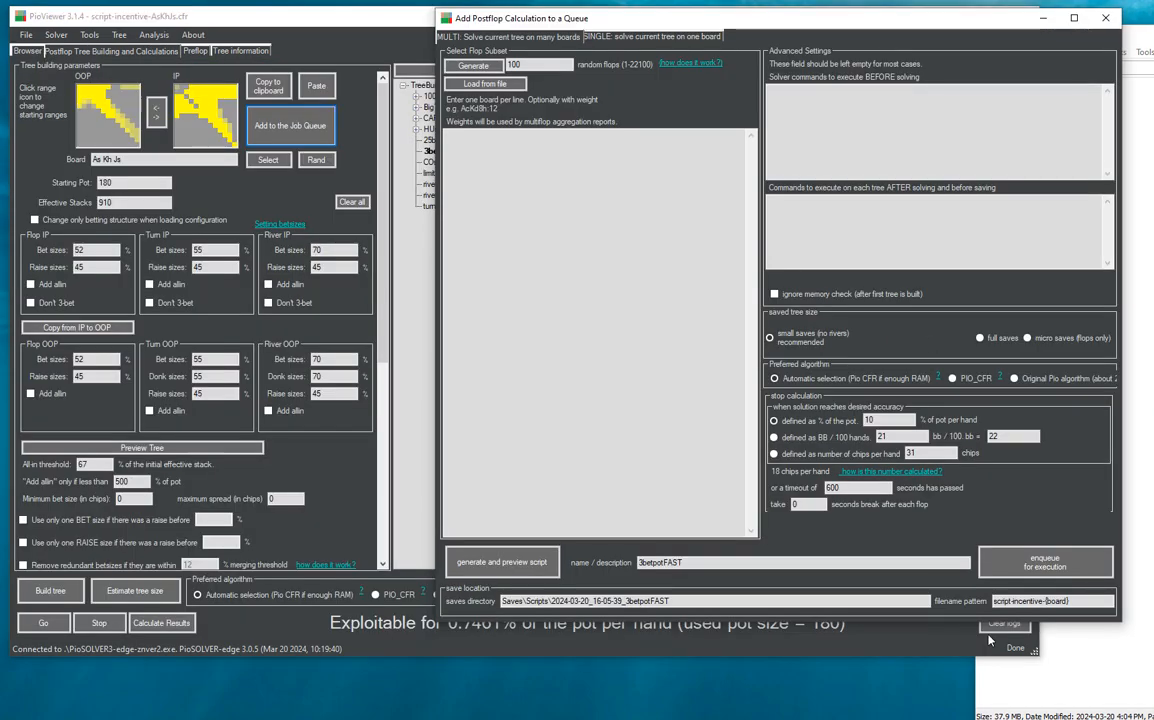
- Close the Add Postflop Calculation to a Queue window without enqueueing another job
left_click(1105, 19)
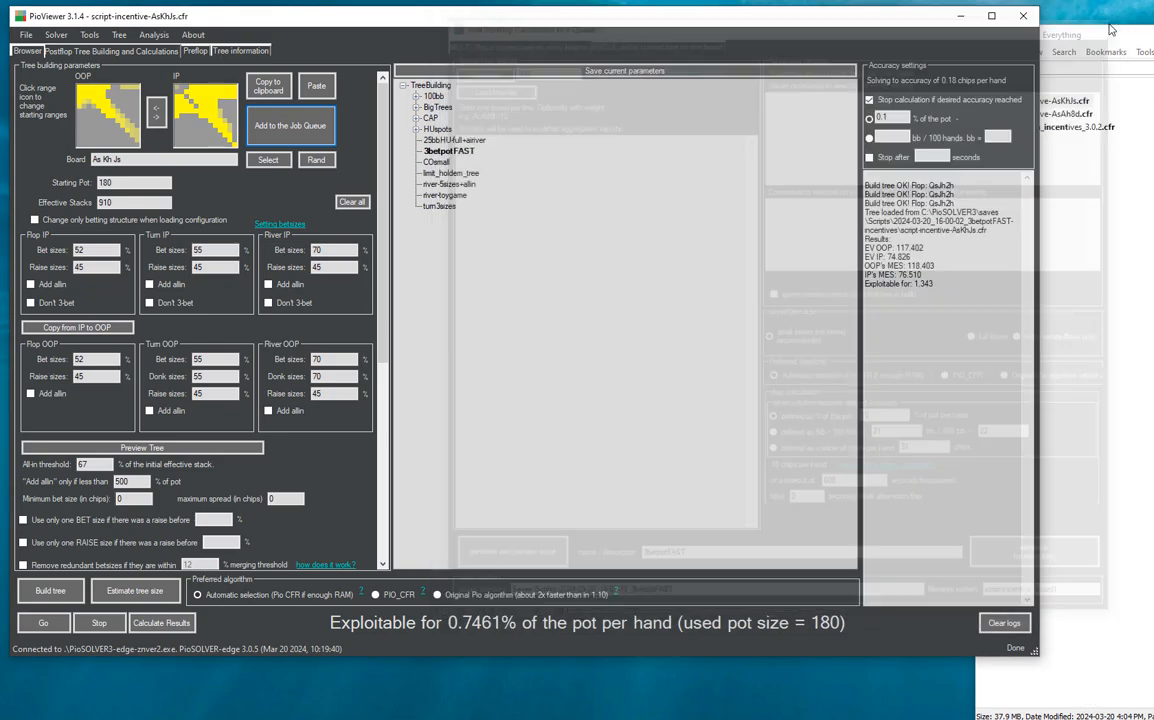